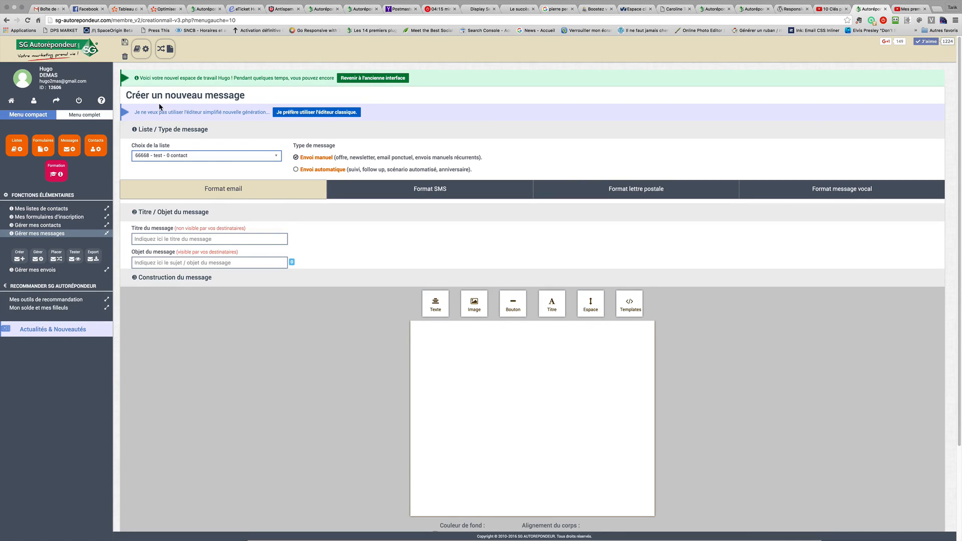
Step: View the list of help questions for the message creation page, then close it
drag(249, 96, 146, 95)
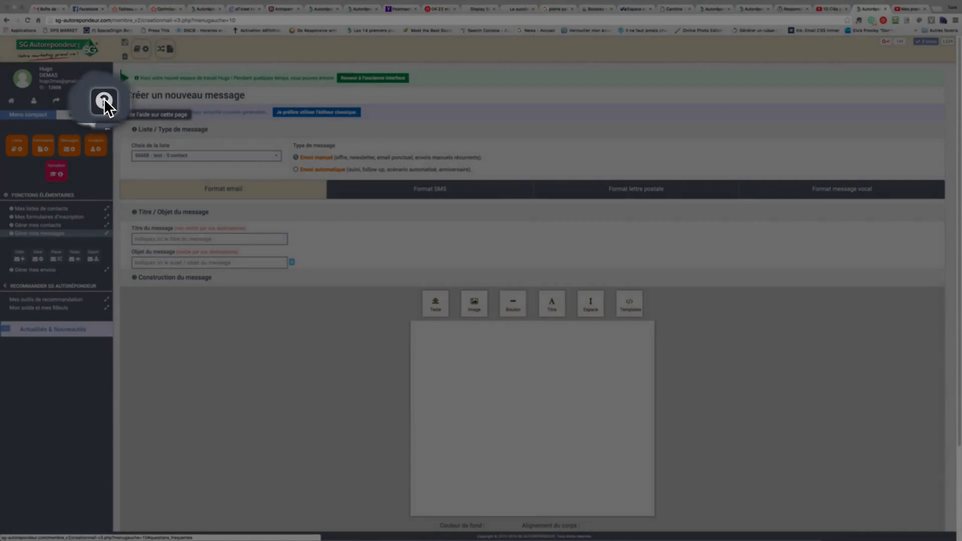
click(101, 101)
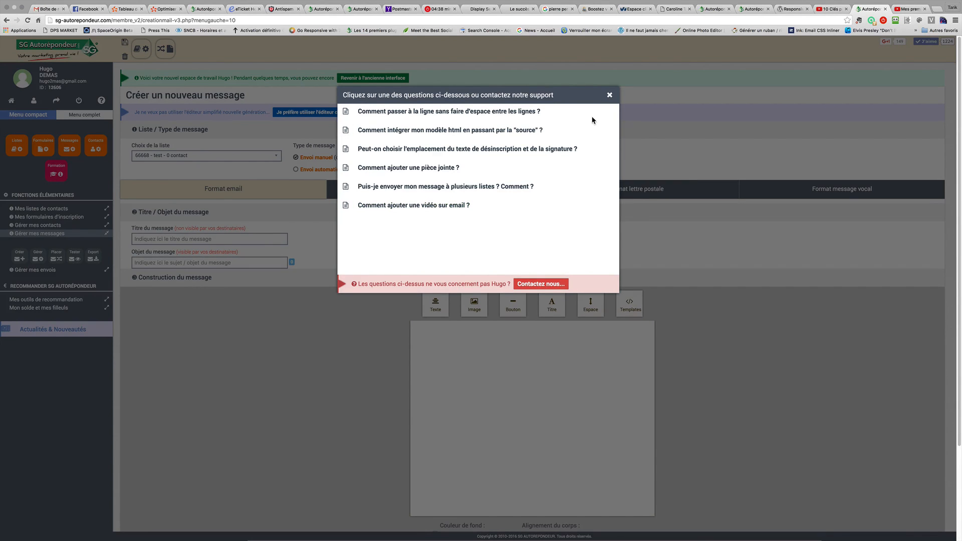
click(611, 98)
Step: Title the message "mail 03 campagne avril 2016" and set its subject to "++prenom++, aimez-vous le vin ?"
scroll(323, 250, down, 1)
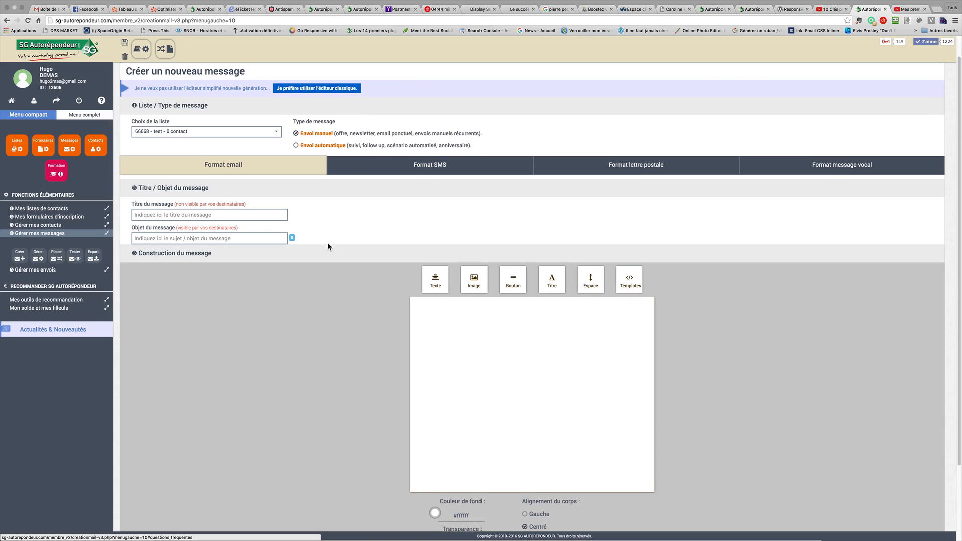
click(189, 215)
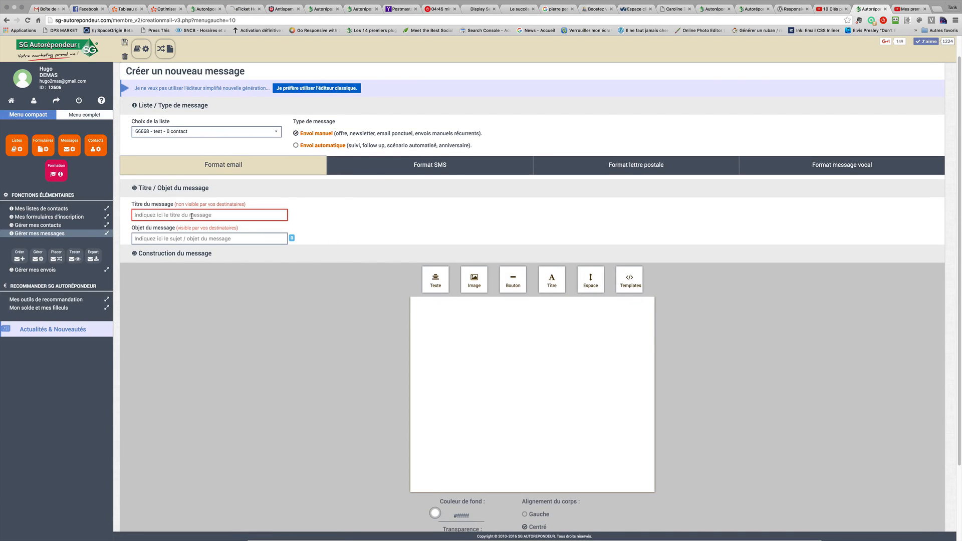
text(mail 03 campagne avril 2016)
click(179, 239)
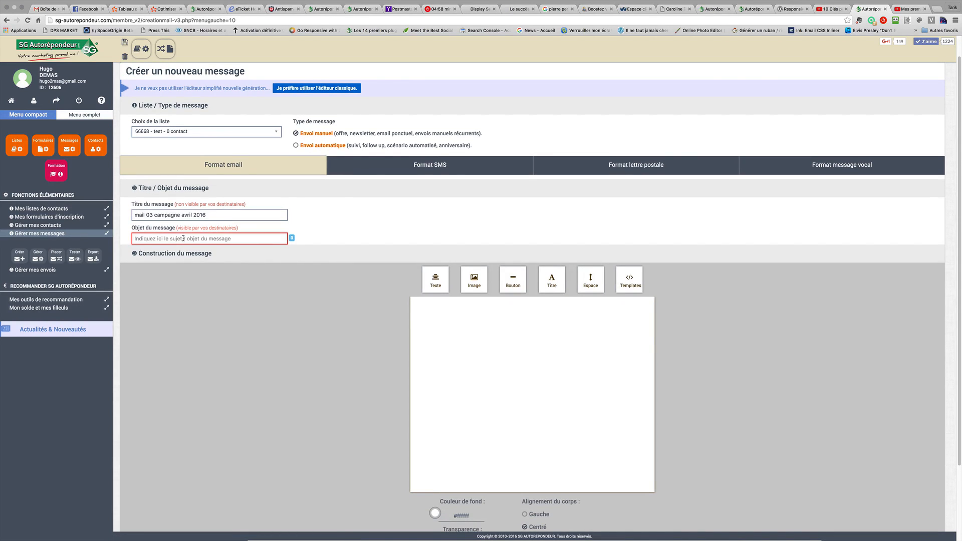
text(++p)
text(renom++, aimez-vous le vin ?)
Step: Browse the email templates and apply the Champ' Distrib' champagne template to the message
scroll(379, 383, down, 2)
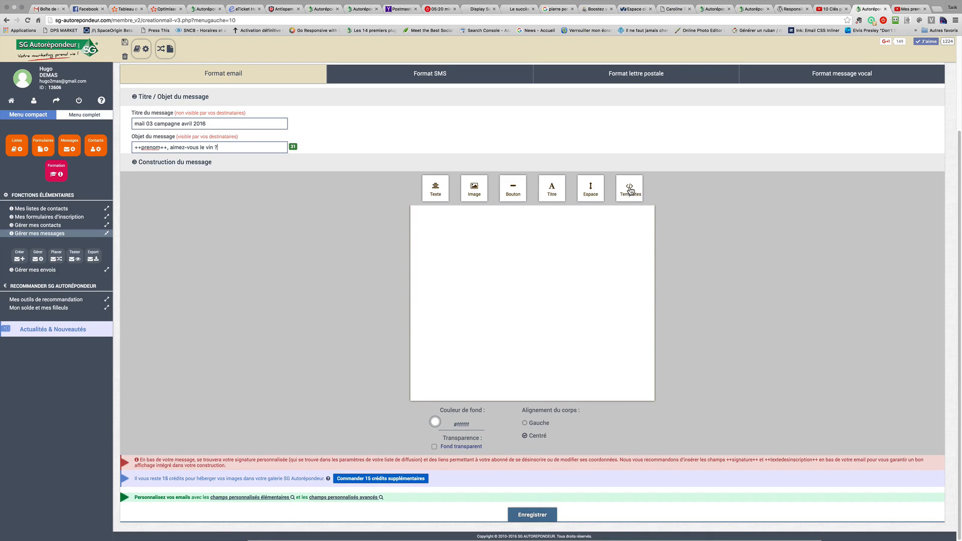
click(630, 190)
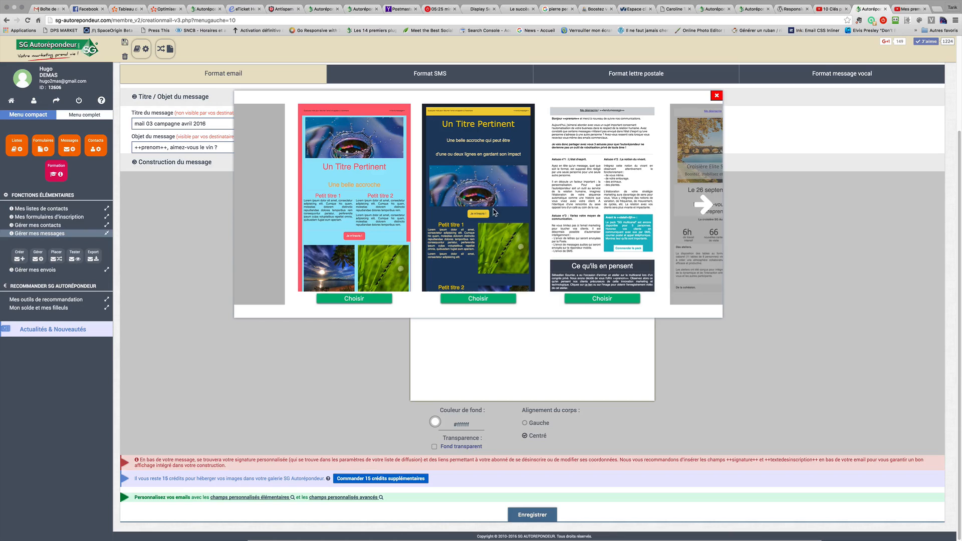
click(702, 205)
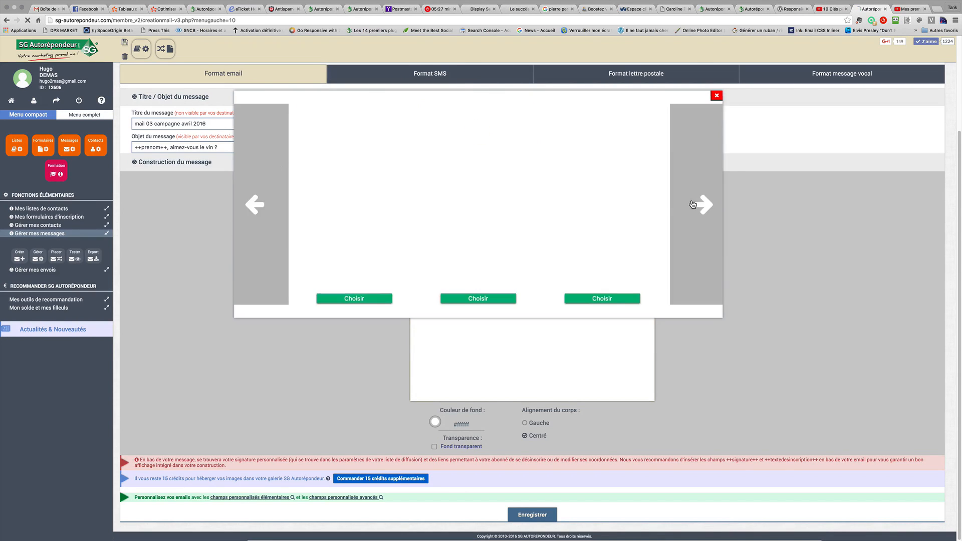
click(704, 205)
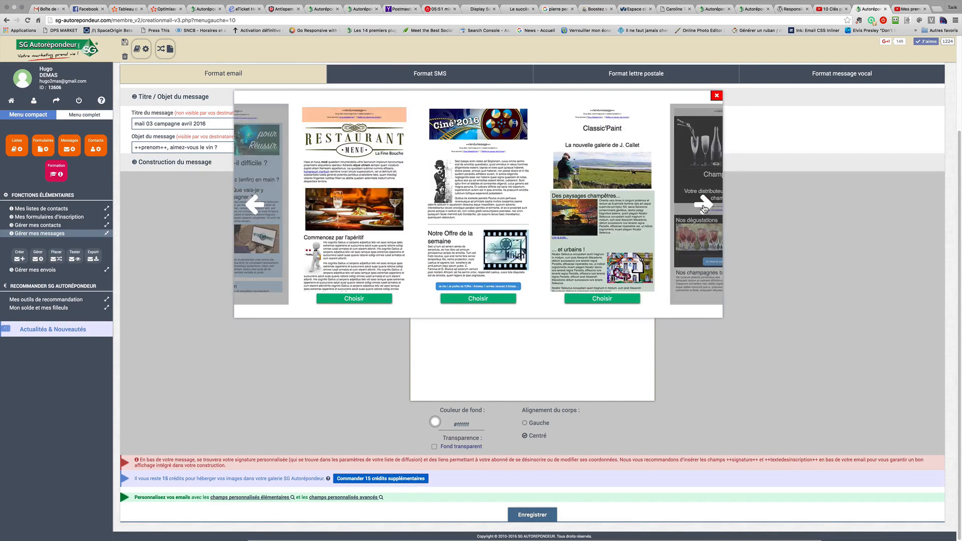
click(704, 207)
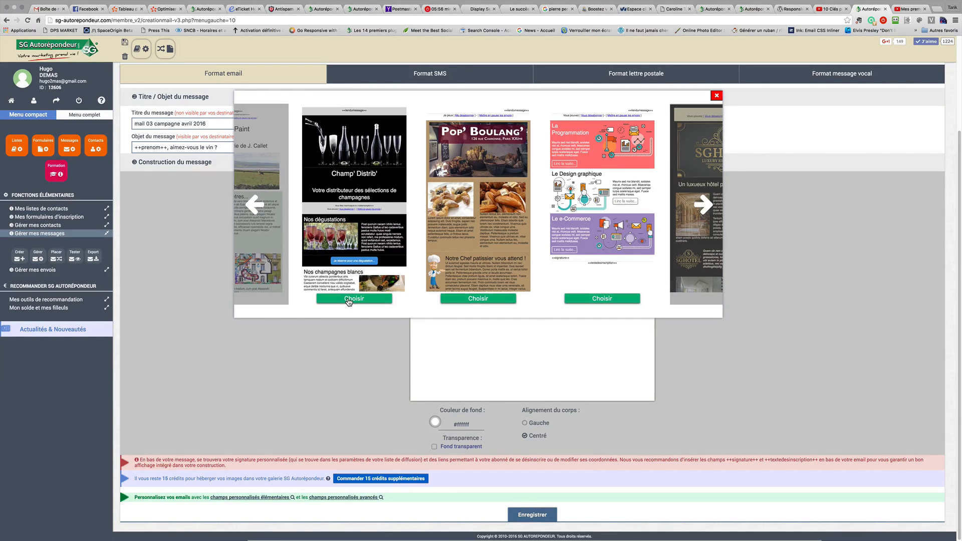
click(352, 298)
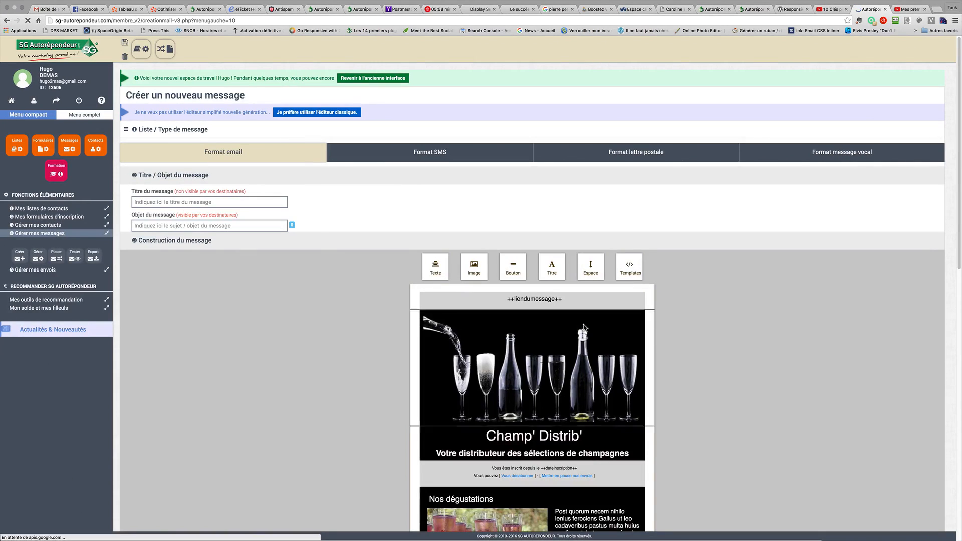
Step: Title the message "email 01 campagne avril 2016" and set its subject to "++prenom++, aimez-vous le champgane ?"
click(213, 201)
text(email)
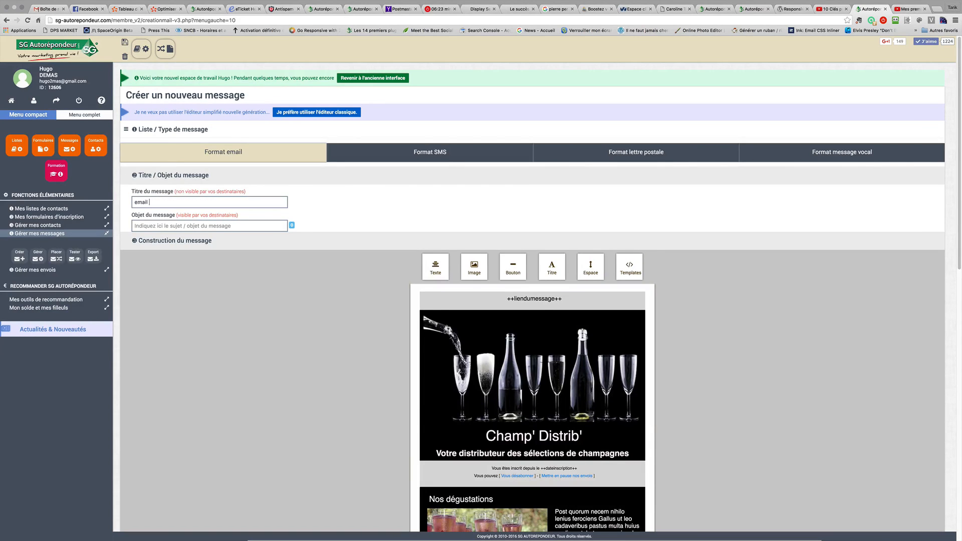
text( 01 camp)
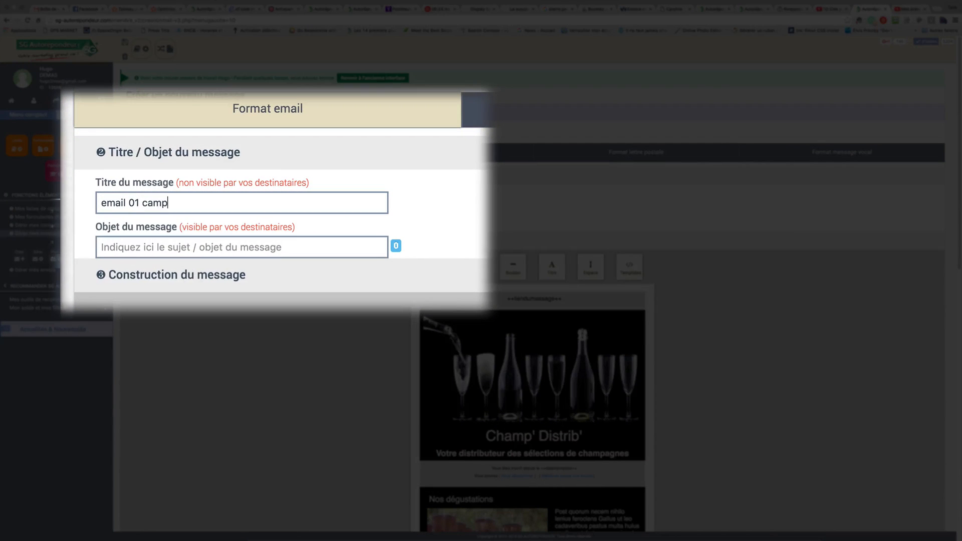
text(agne avril 2016)
key(Tab)
text(++p)
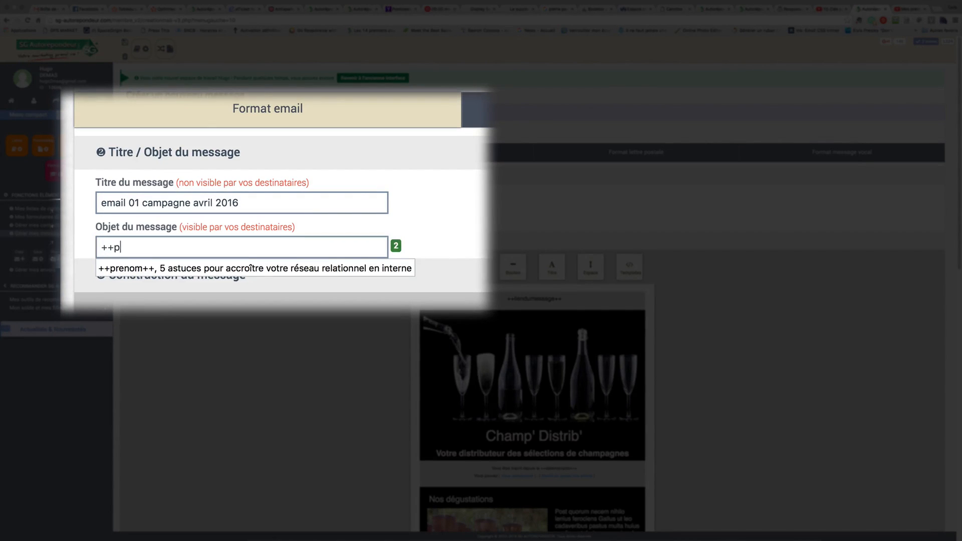
text(renom++, aimez)
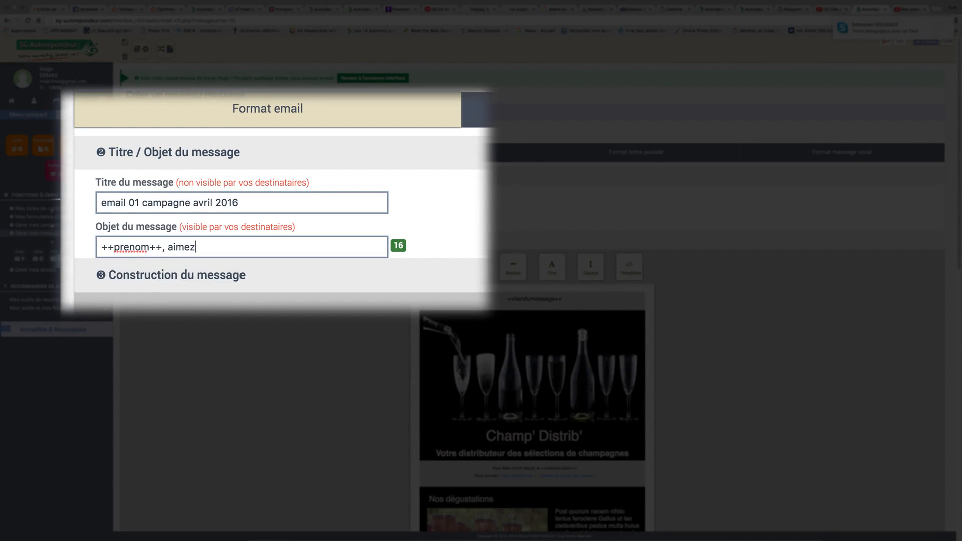
text(-vous le champgane)
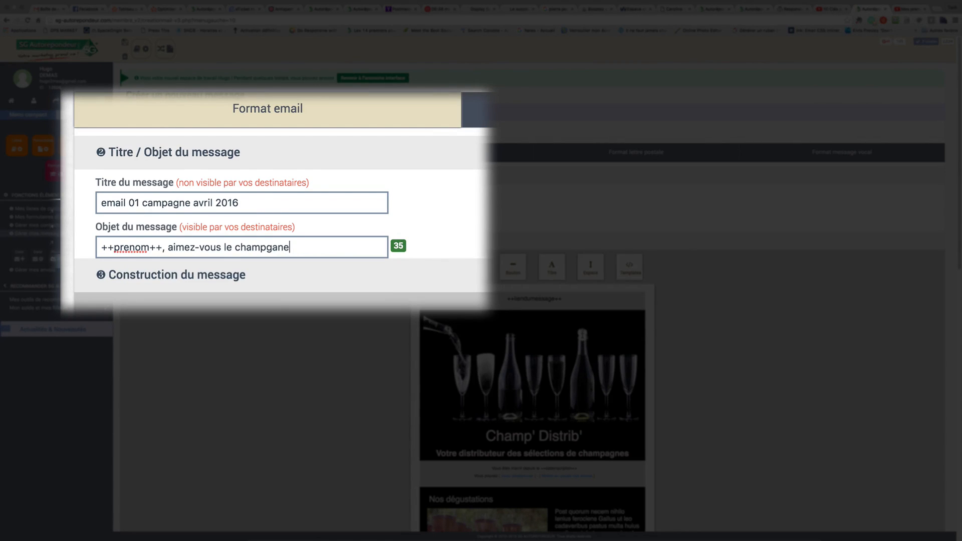
text( ?)
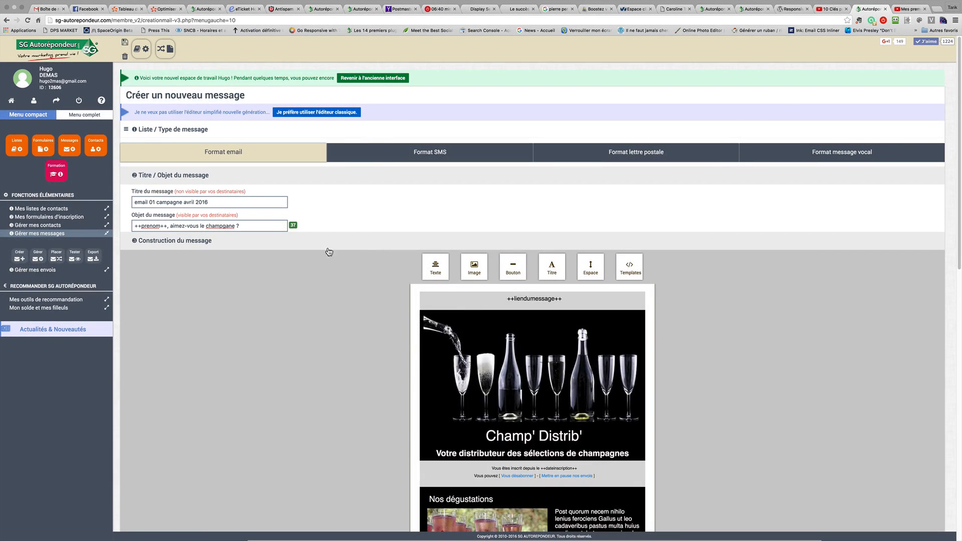
Step: Replace the heading of the last "Nos champagnes blancs" section with "Notre vidéo de présentation de notre dernier champagne"
scroll(436, 316, down, 5)
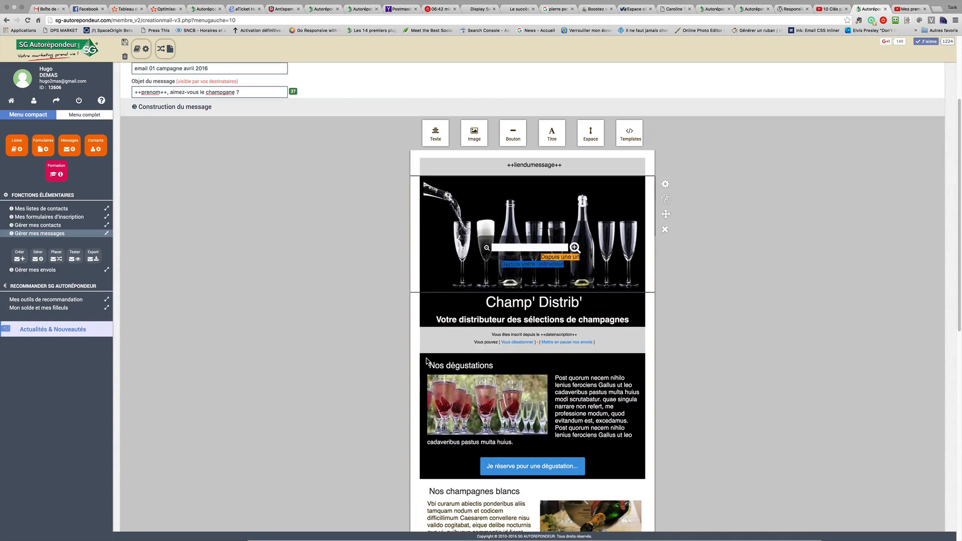
scroll(446, 364, down, 1)
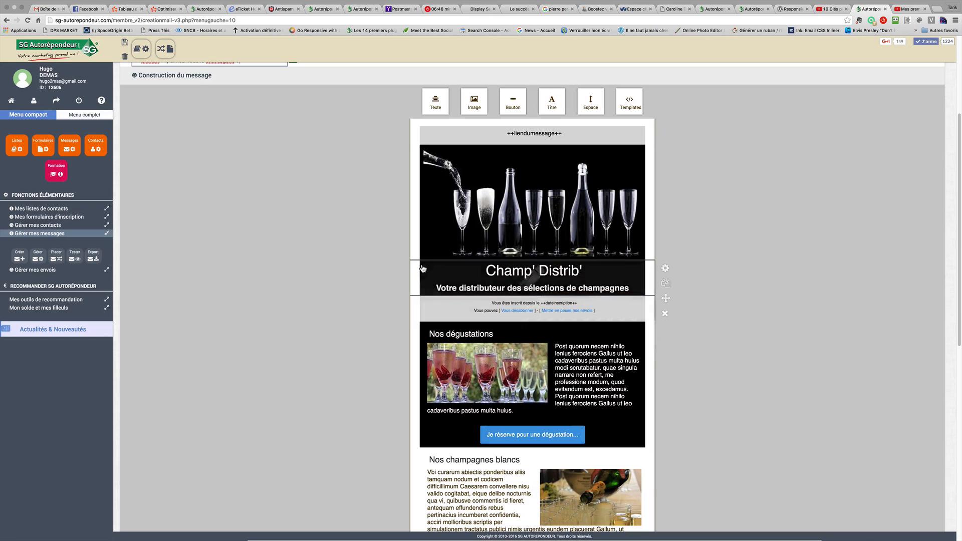
scroll(406, 353, down, 6)
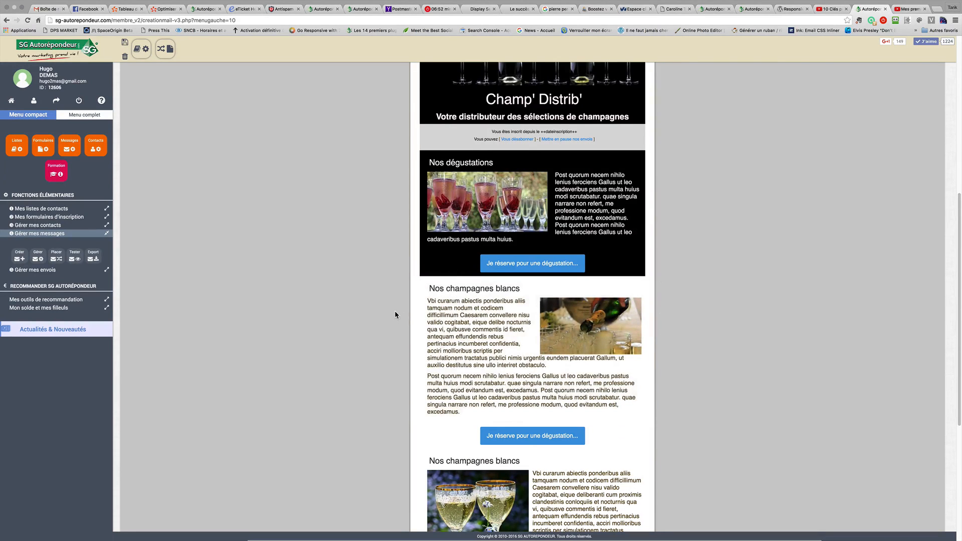
scroll(395, 313, down, 4)
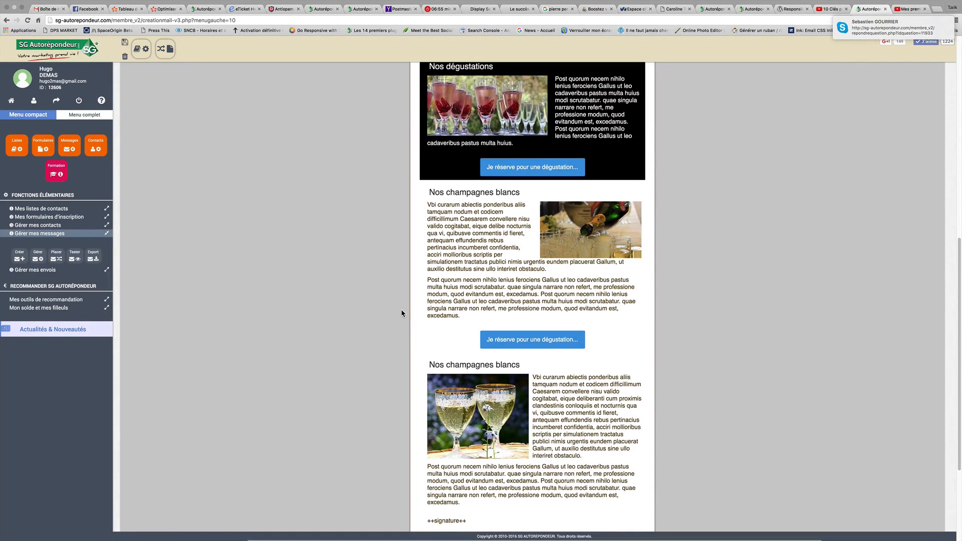
double_click(477, 362)
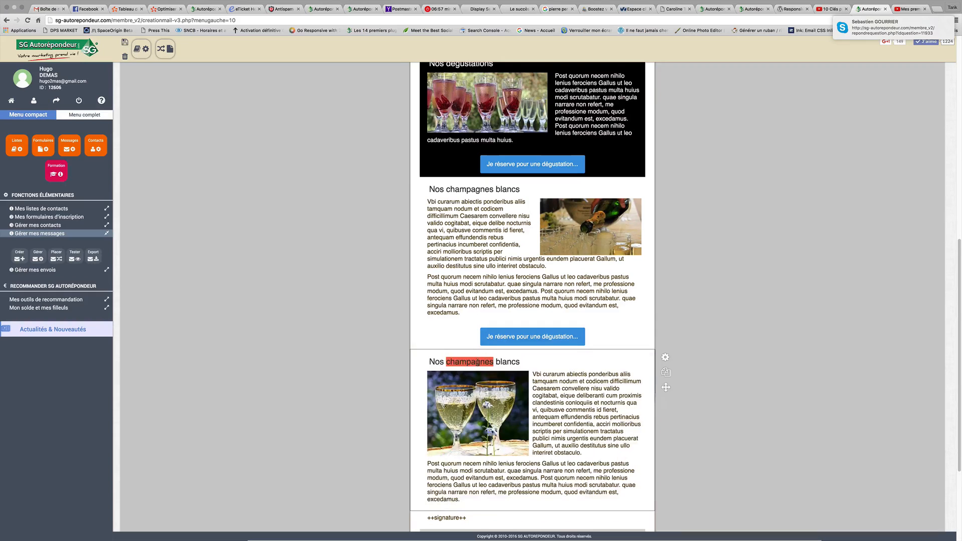
drag(520, 361, 429, 362)
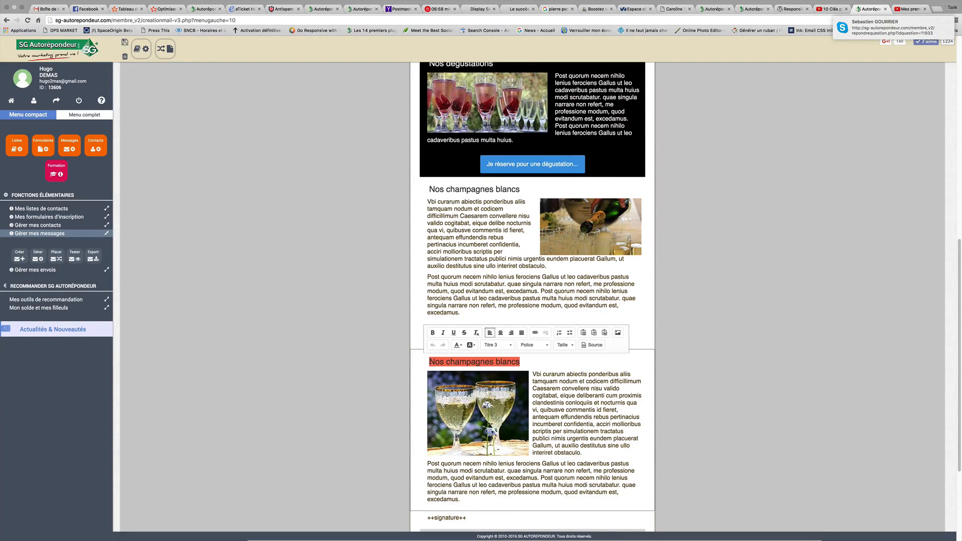
text(No)
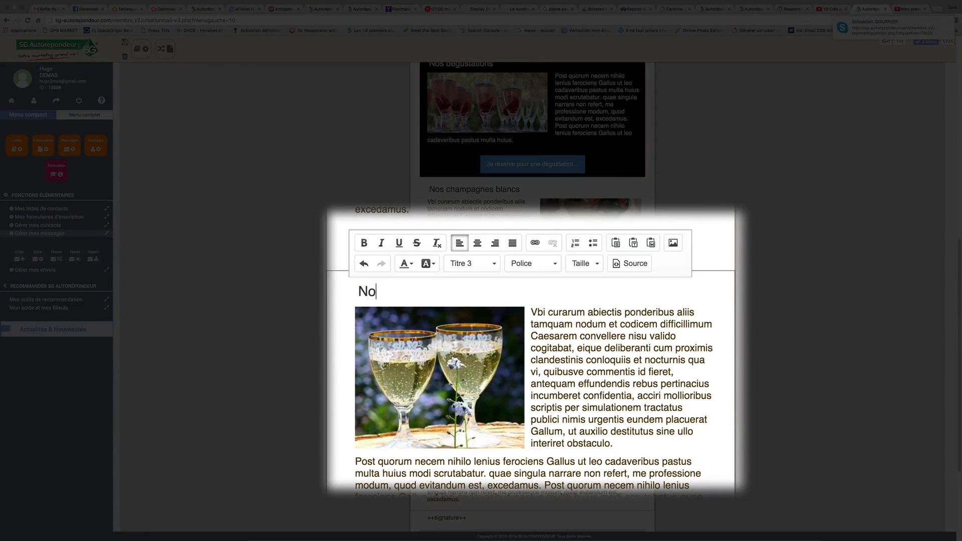
text(tre vidéo )
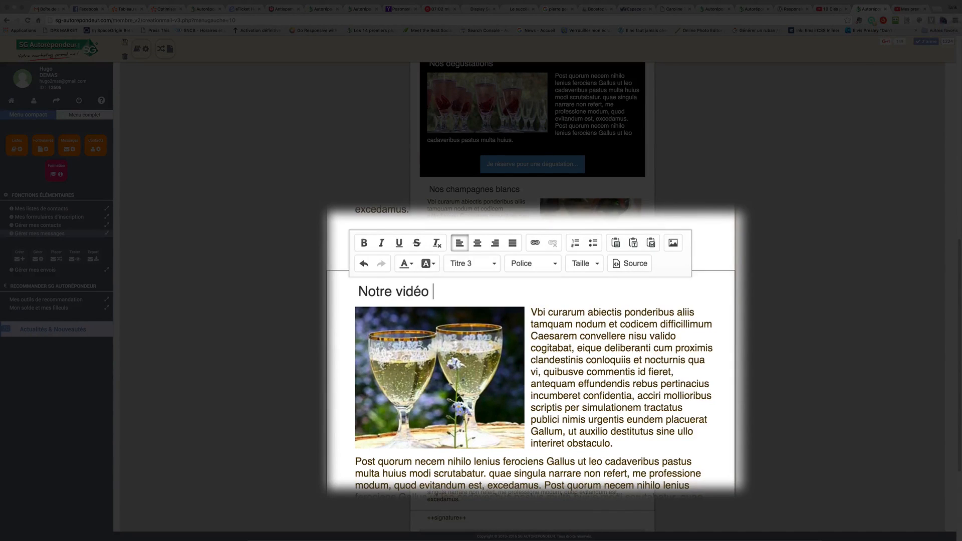
text(de présent)
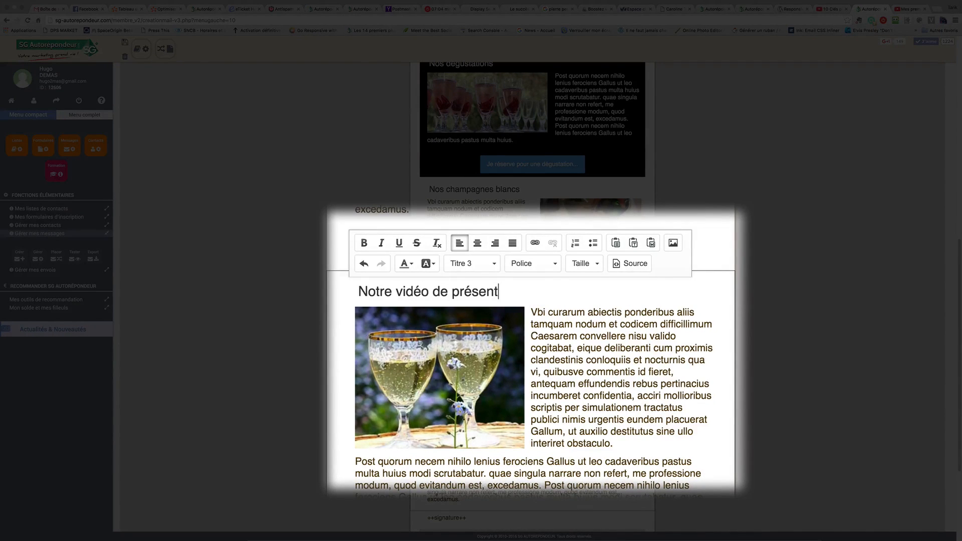
text(ation du dernier cha)
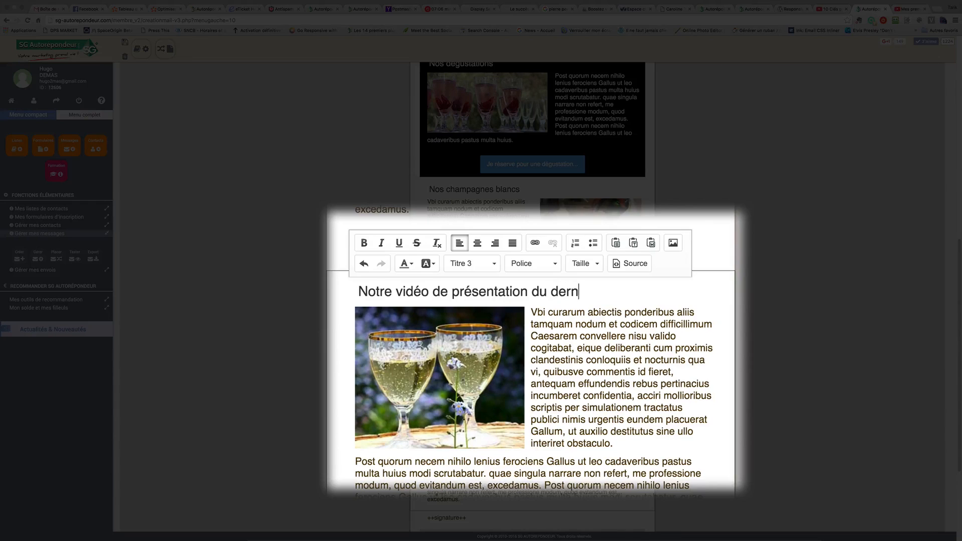
text(mpagne)
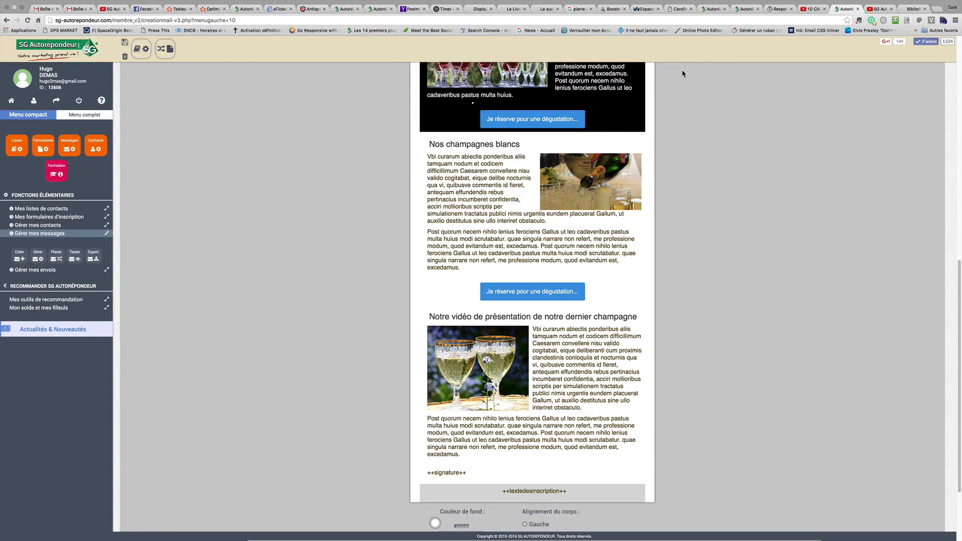
Step: Add the line "CLIQUEZ ICI pour voir la vidéo." directly below the video presentation heading
mouse_move(487, 343)
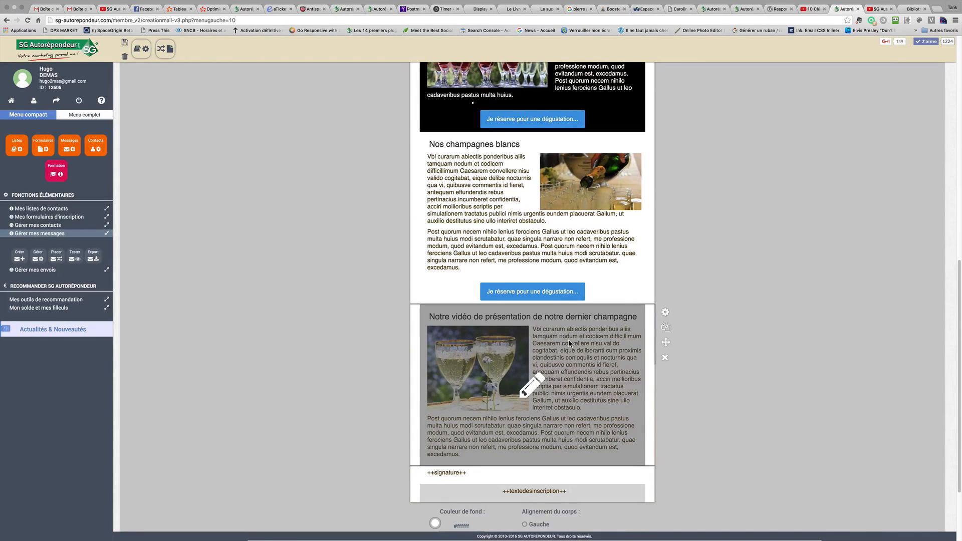
click(570, 344)
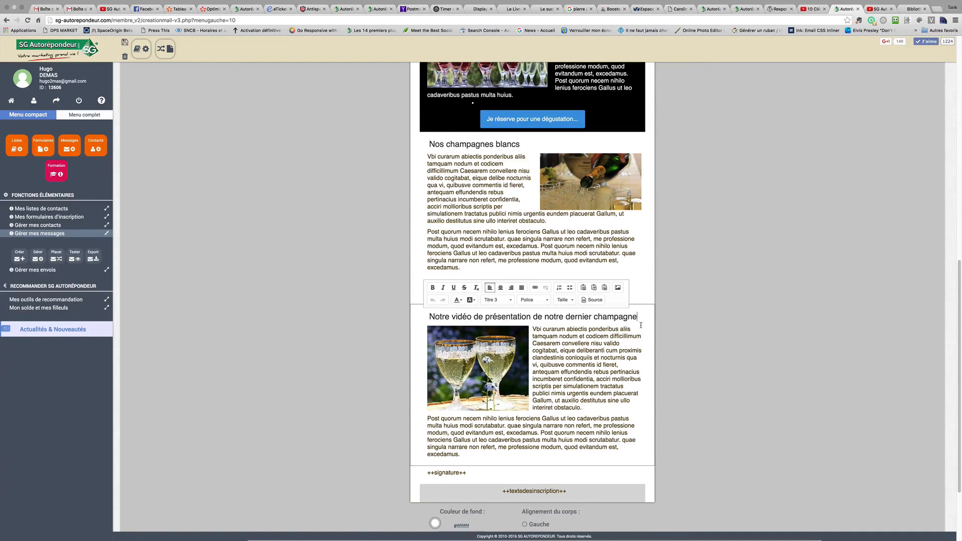
key(Return)
text(CLIQUEZ ICI)
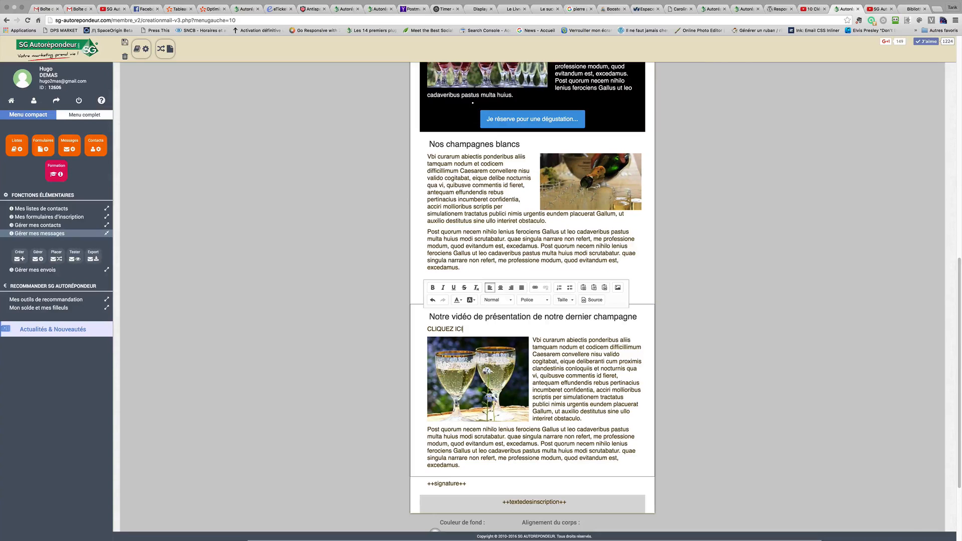
text( pour voir la vidéo.)
Step: Switch to the YouTube video "SG Autorépondeur Sync pour Shopify", try its sharing options, reload the page and pause the playback
click(880, 9)
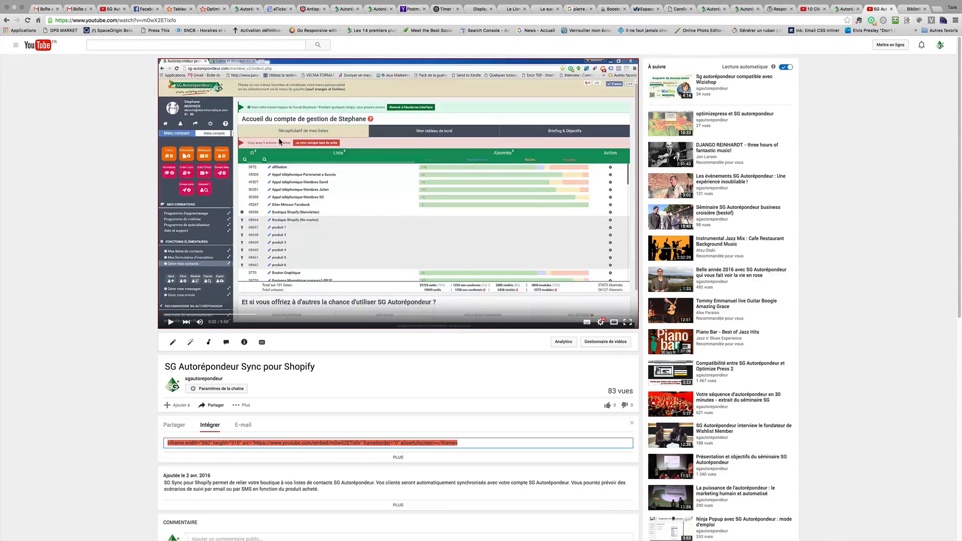
click(213, 406)
click(212, 406)
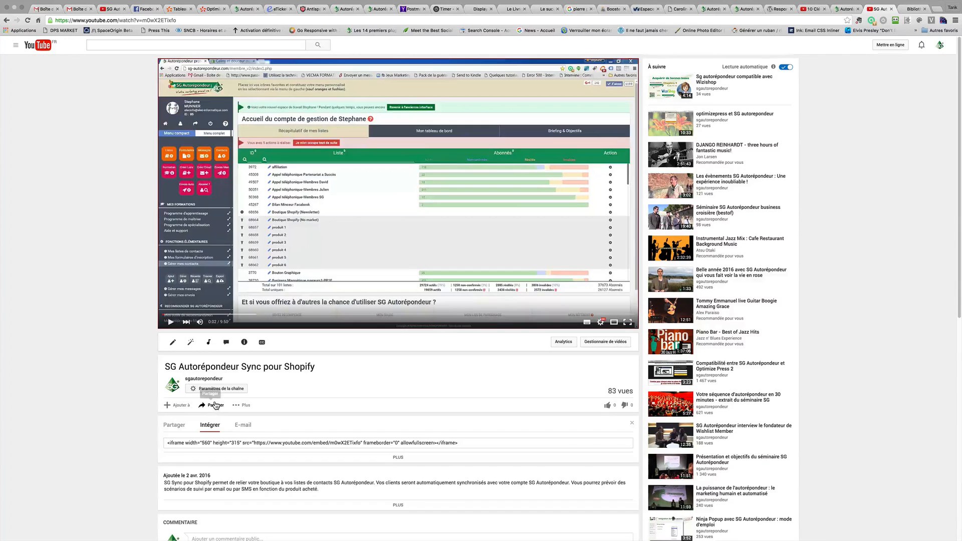
click(174, 425)
click(28, 21)
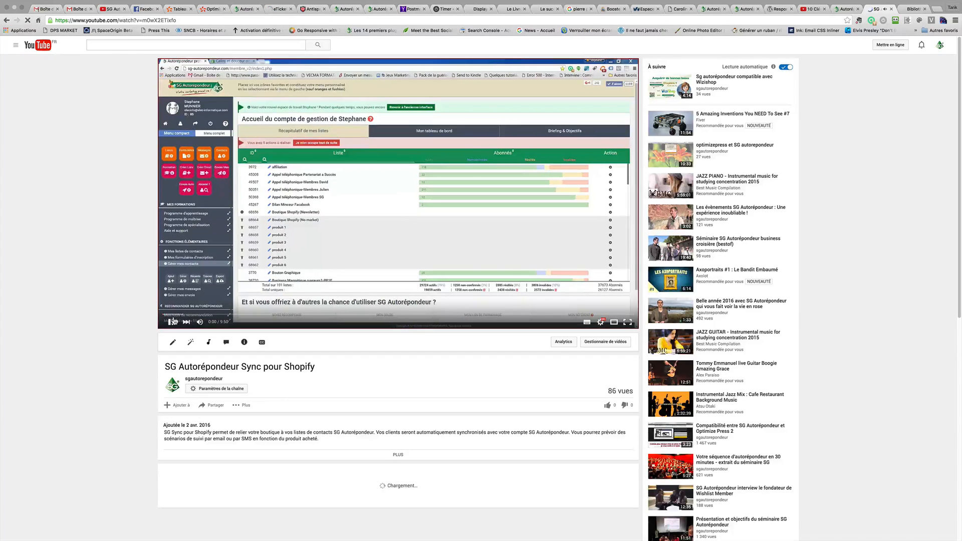
key(space)
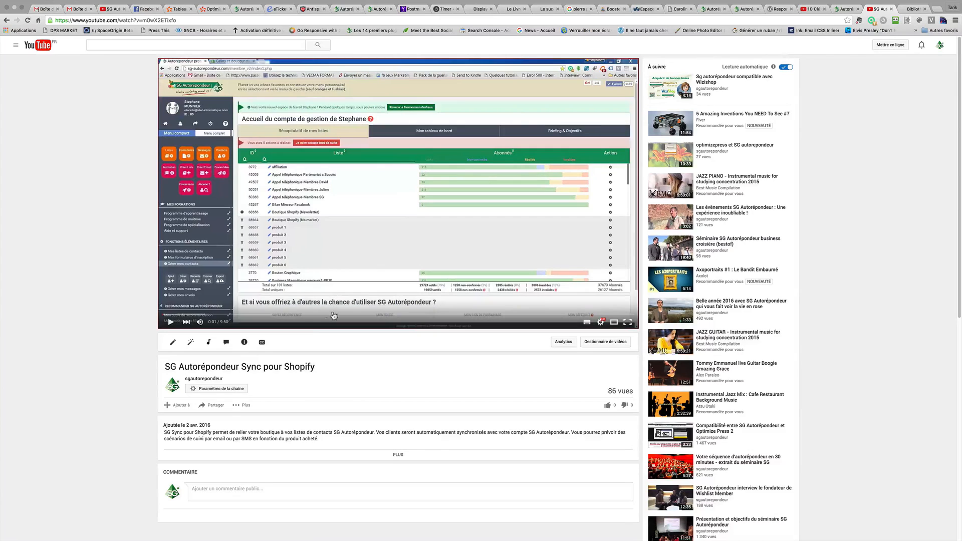
click(217, 408)
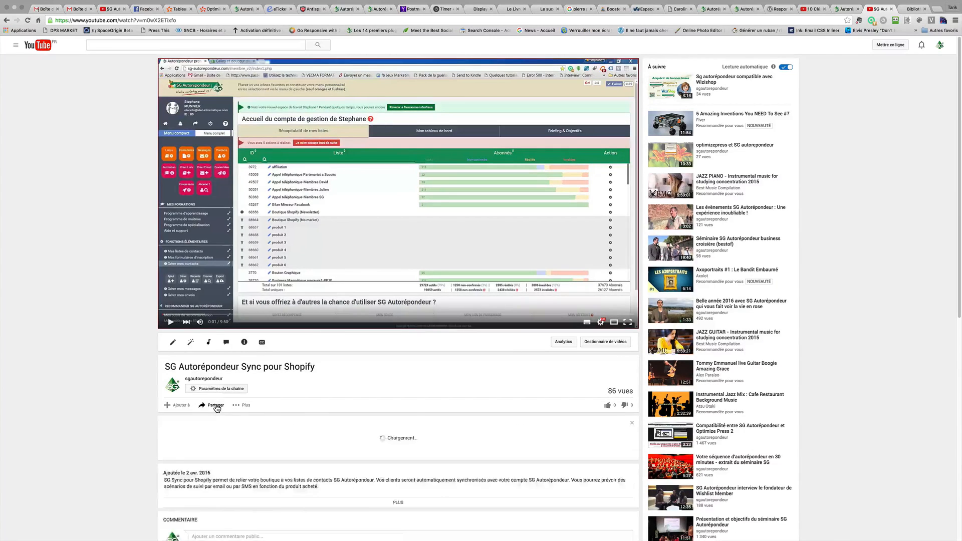
click(256, 460)
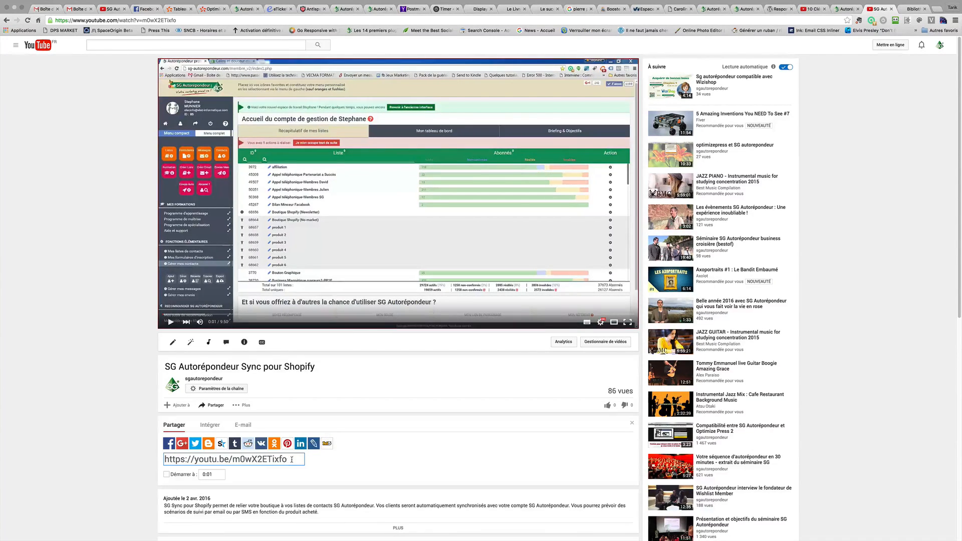
drag(291, 459, 155, 449)
right_click(217, 459)
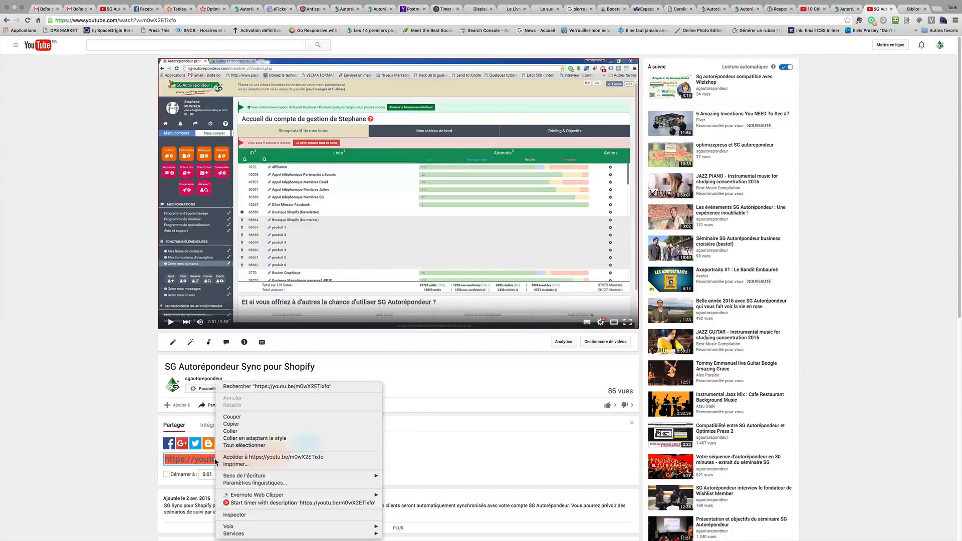
click(246, 427)
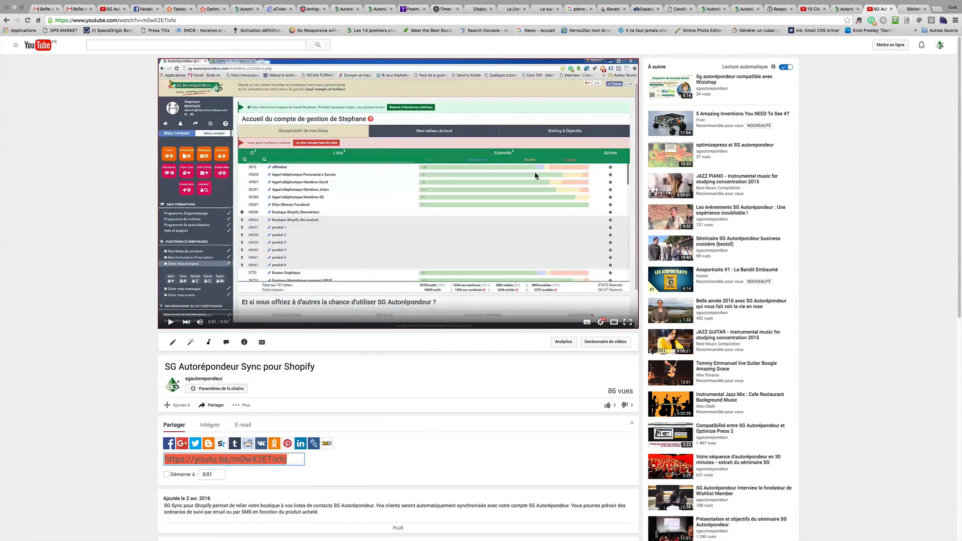
Step: Switch back to the SG Autorépondeur message and link the words "CLIQUEZ ICI" to the copied YouTube URL
click(846, 9)
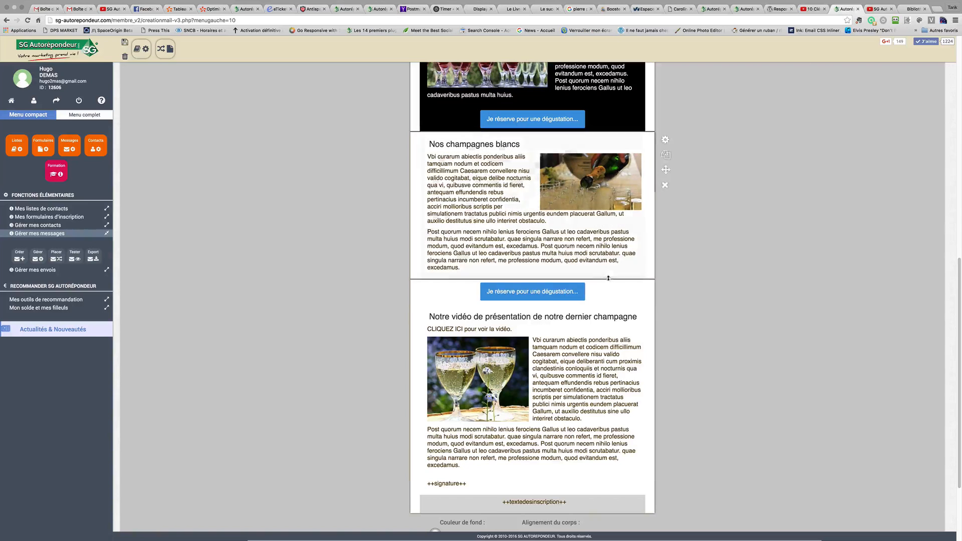
click(475, 331)
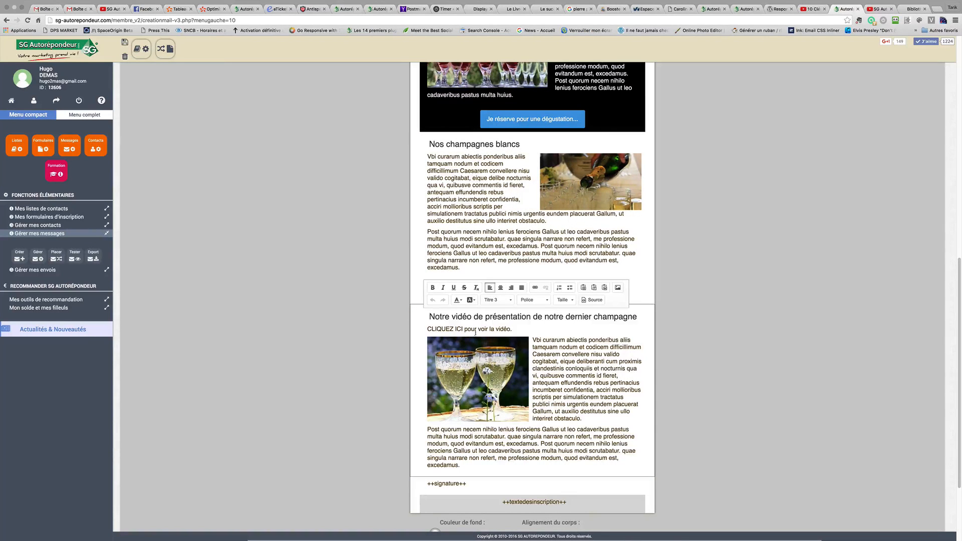
drag(462, 329, 431, 328)
click(535, 288)
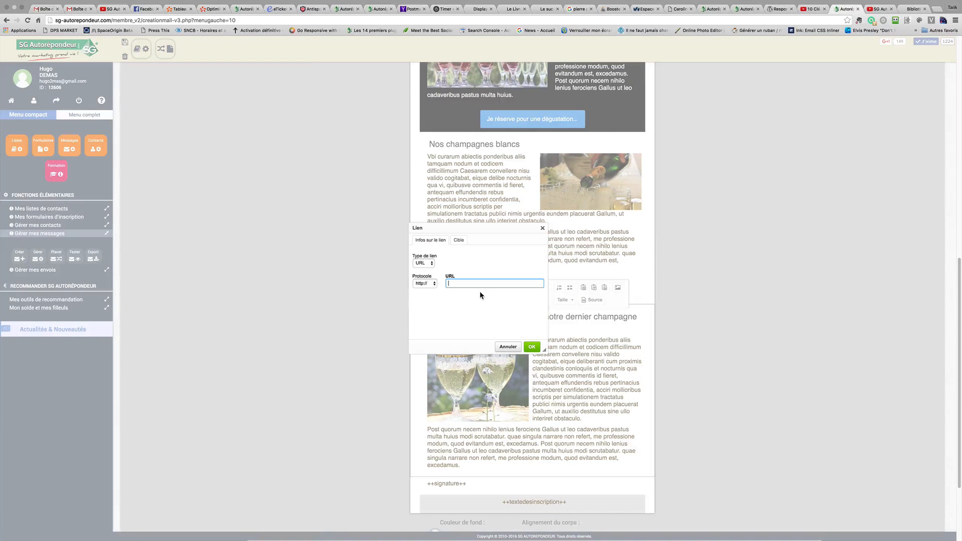
key(super+v)
click(532, 346)
click(564, 340)
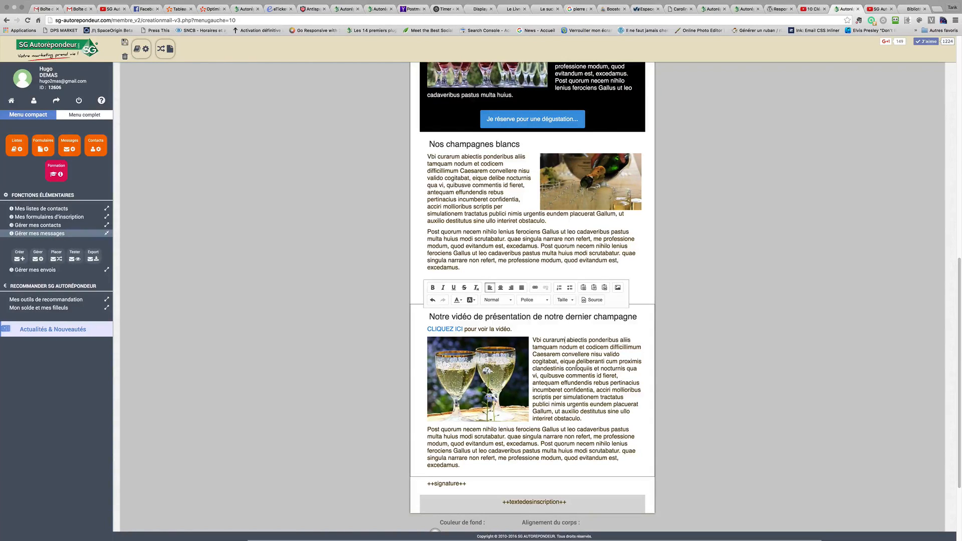
Step: Return to the YouTube video and move the paused playback to 1:33 and on to 2:21
click(880, 9)
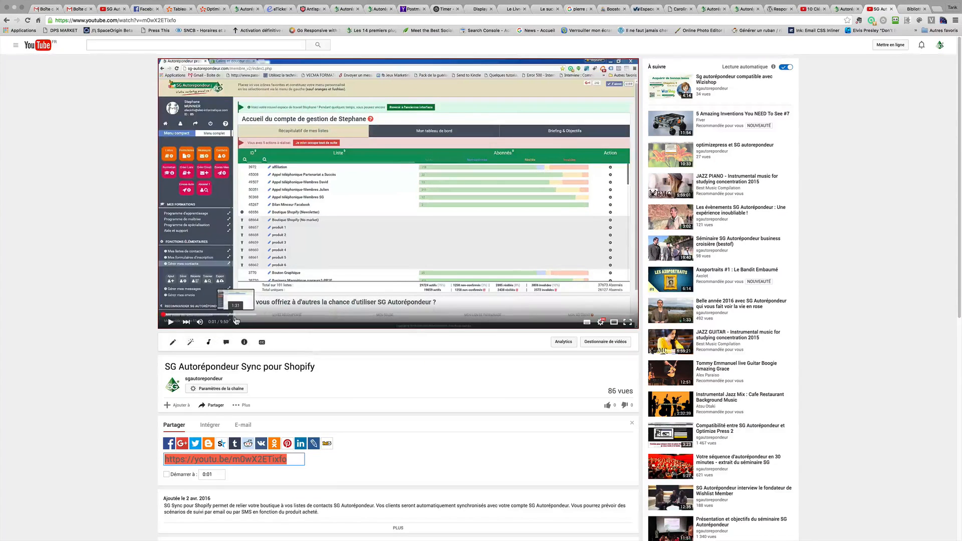
click(237, 316)
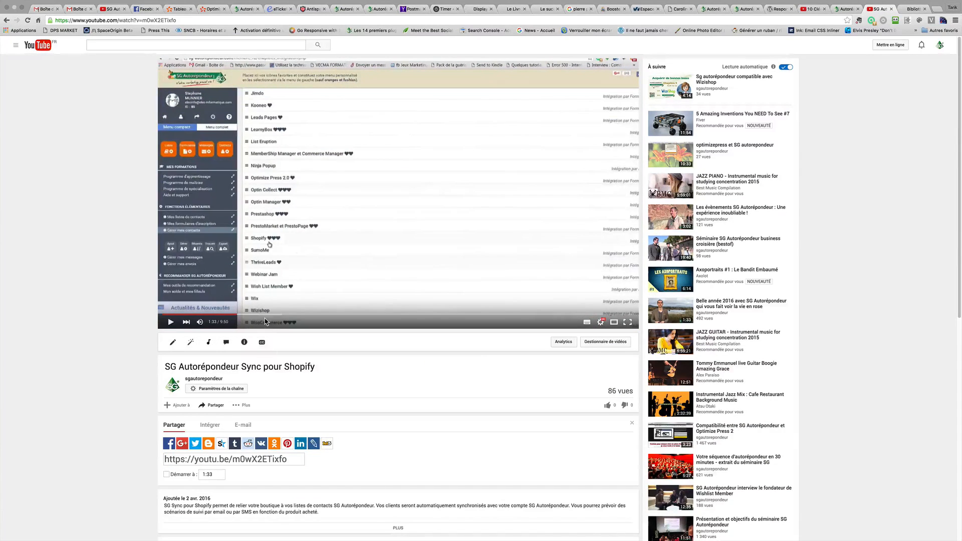
click(274, 315)
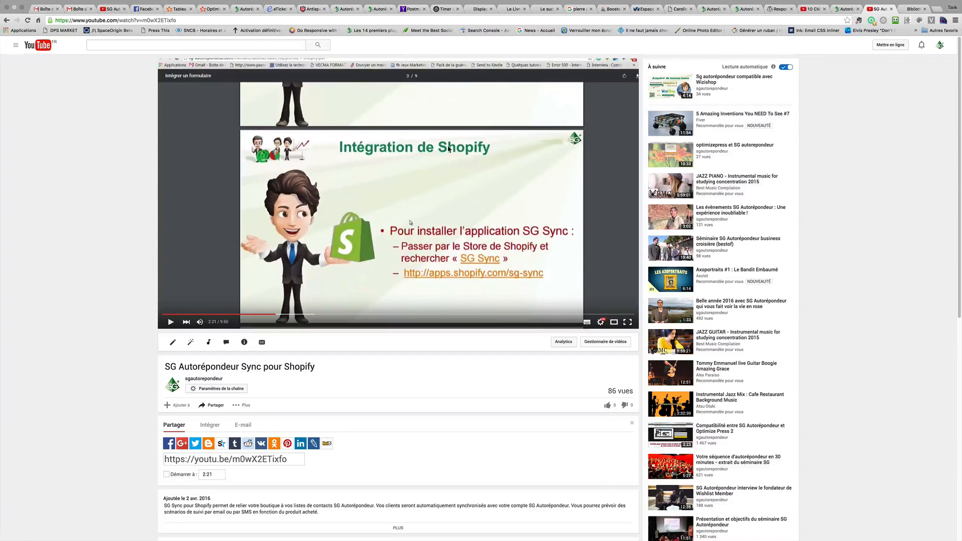
Step: In the SG Autorépondeur message, open the properties of the champagne glasses image in the video section and examine its source URL
click(845, 9)
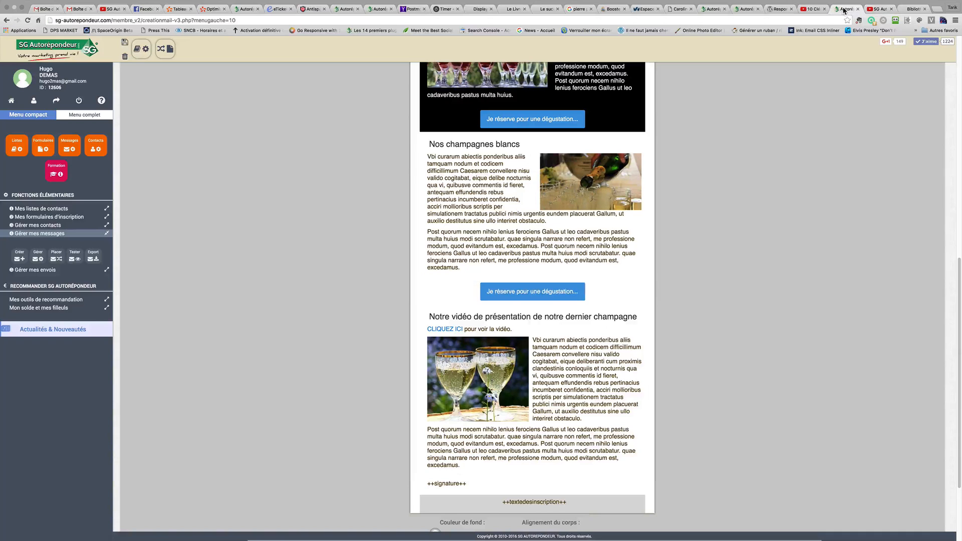
click(480, 371)
click(481, 366)
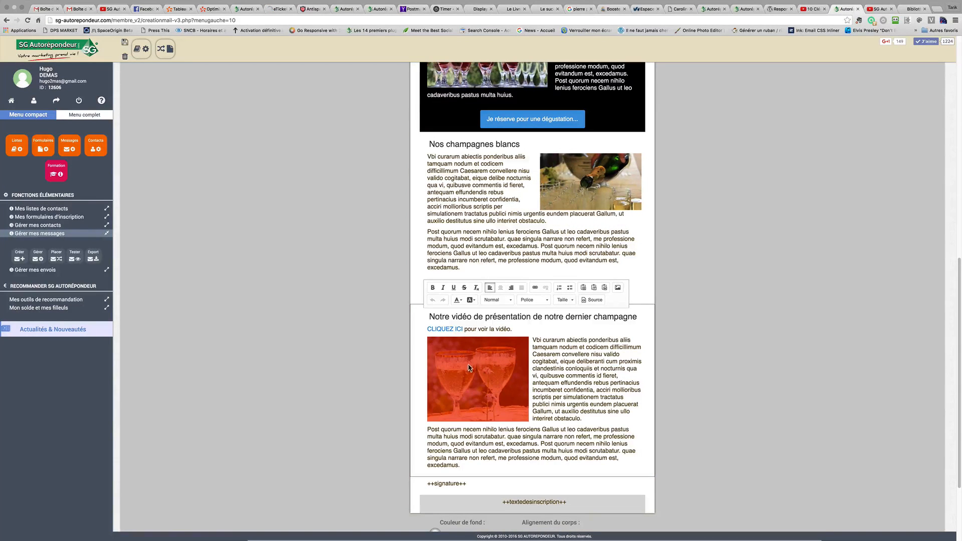
double_click(482, 365)
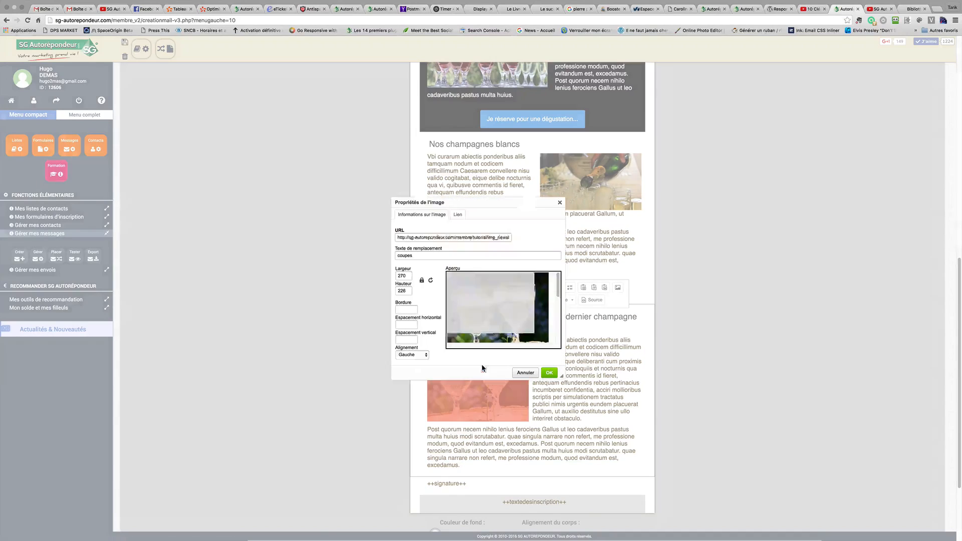
click(436, 237)
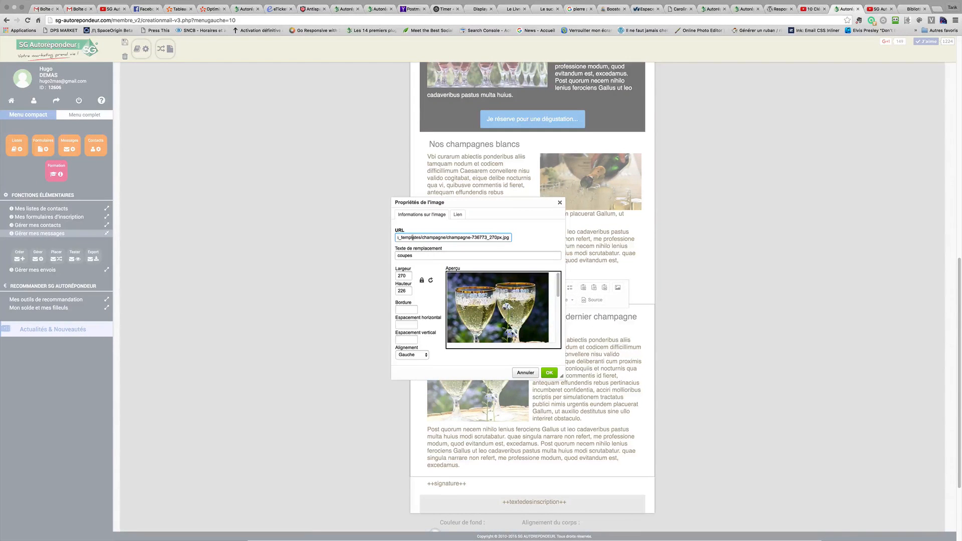
drag(413, 238, 373, 238)
click(401, 237)
drag(453, 238, 412, 238)
click(445, 238)
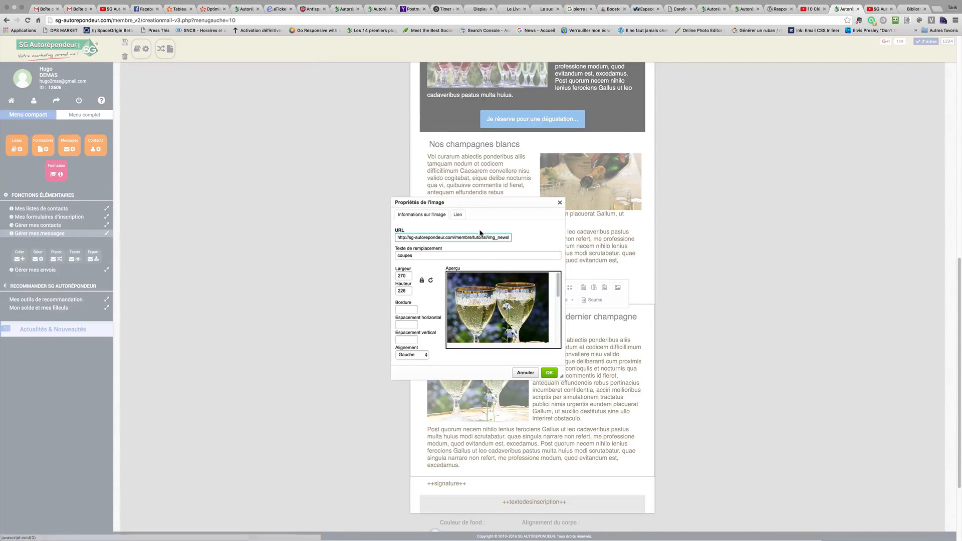
Step: Open the link settings of the glasses image, and copy the share link again from the YouTube video
click(456, 214)
click(414, 235)
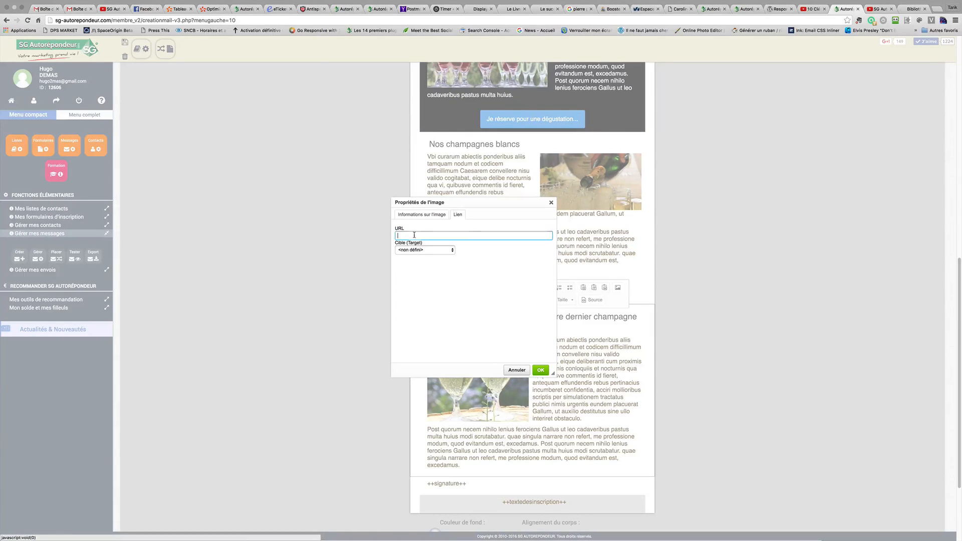
click(880, 10)
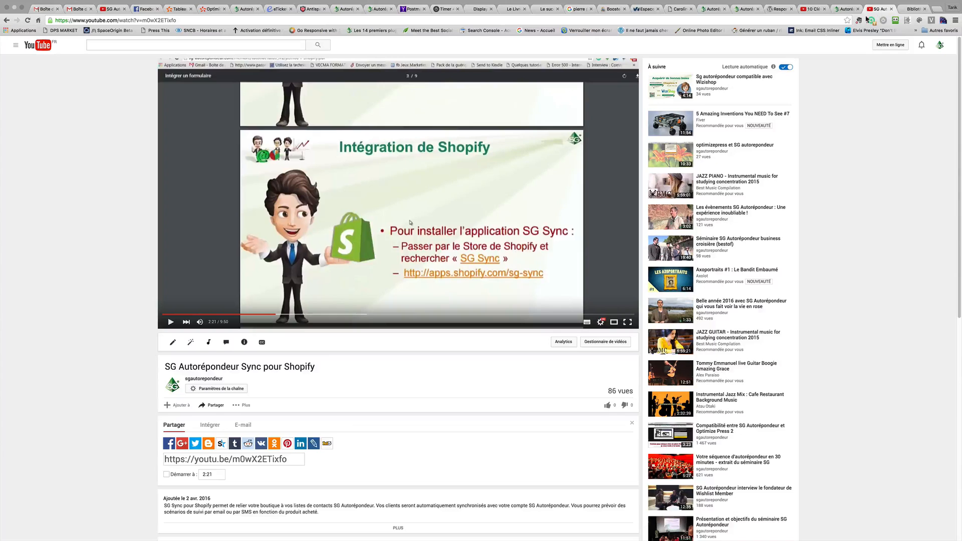
click(246, 459)
right_click(245, 459)
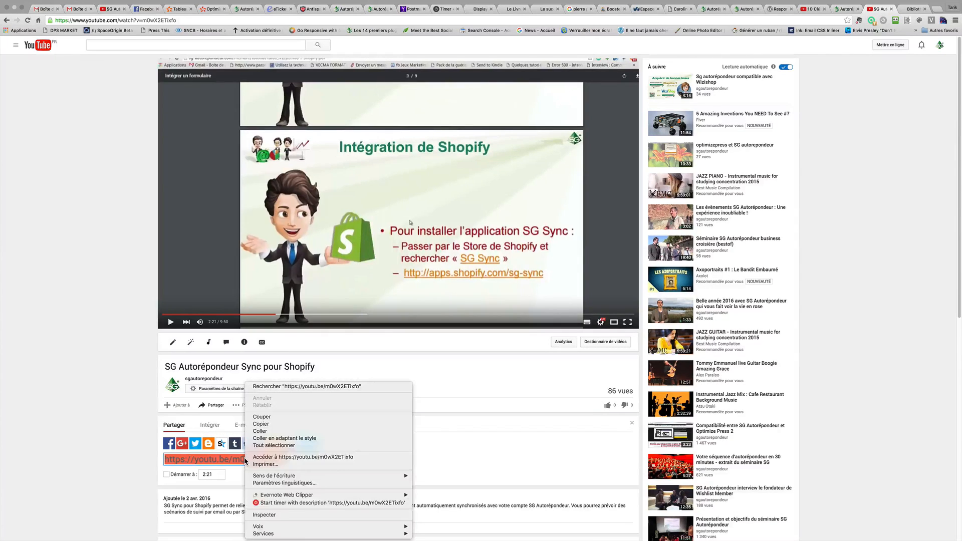
click(265, 424)
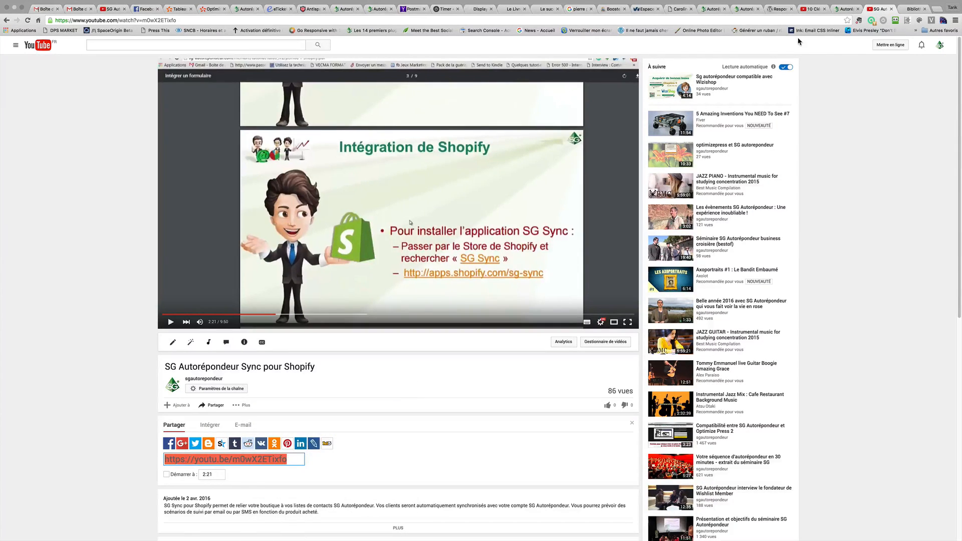
Step: Back in SG Autorépondeur, set the glasses image's link URL to the copied YouTube address and apply it
click(845, 10)
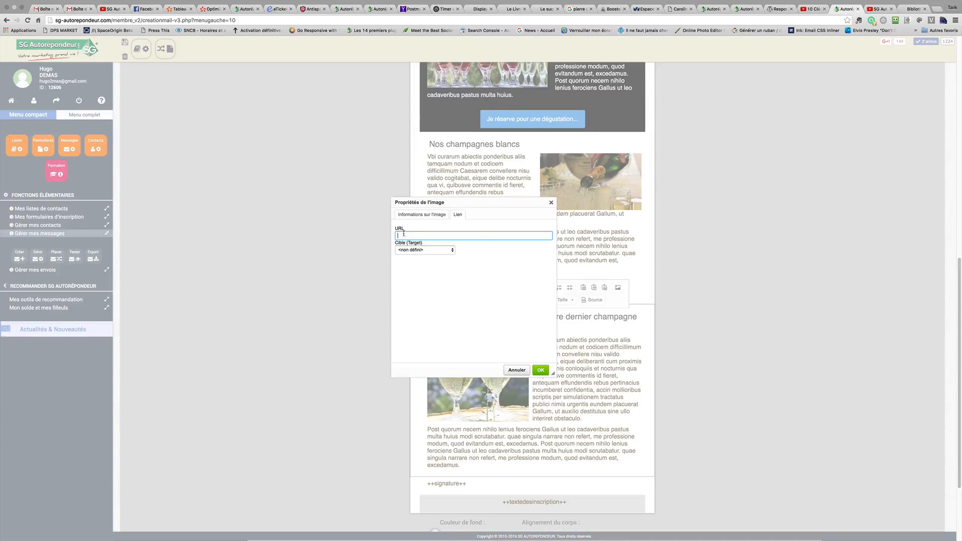
right_click(404, 234)
click(432, 273)
click(540, 370)
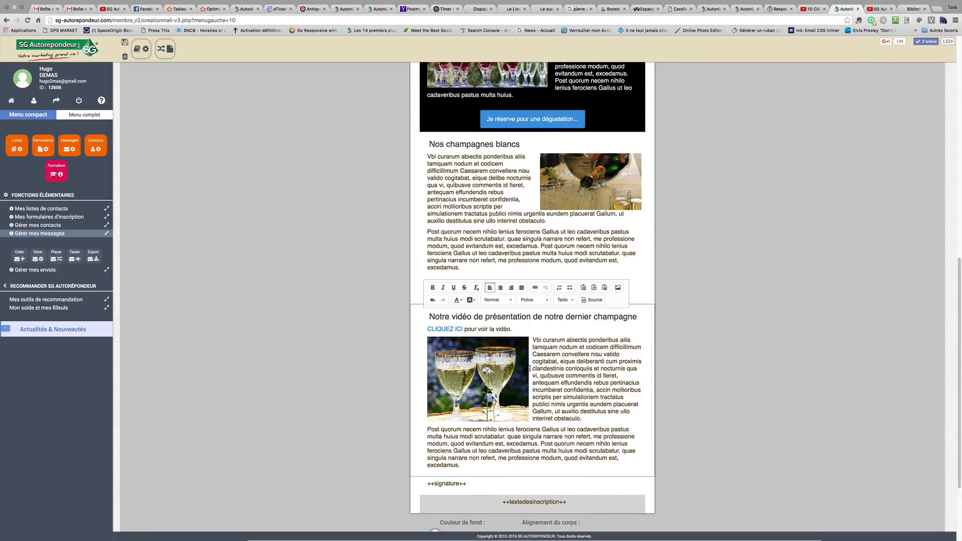
Step: Save the message and launch a test send of "email 1 campagne avril 2016" to the default address
scroll(555, 415, down, 3)
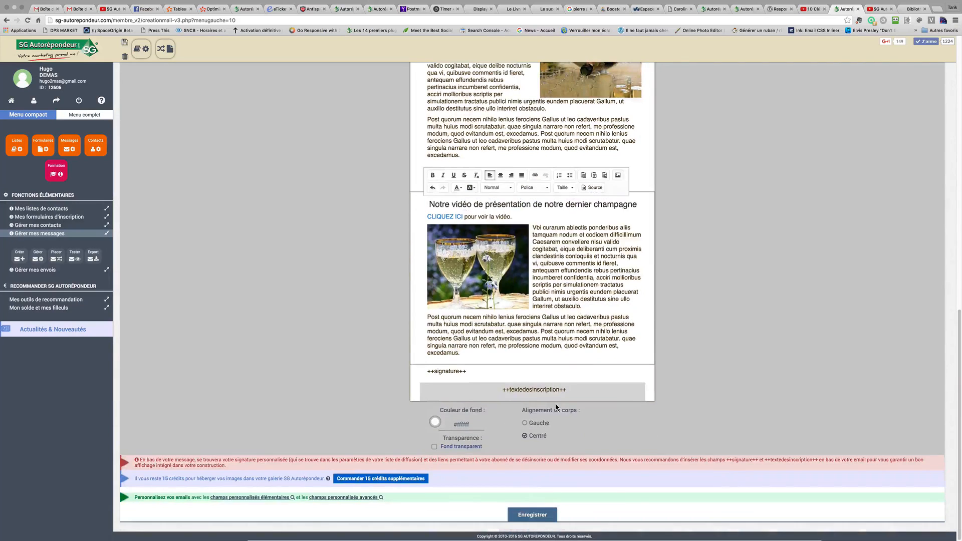
click(525, 515)
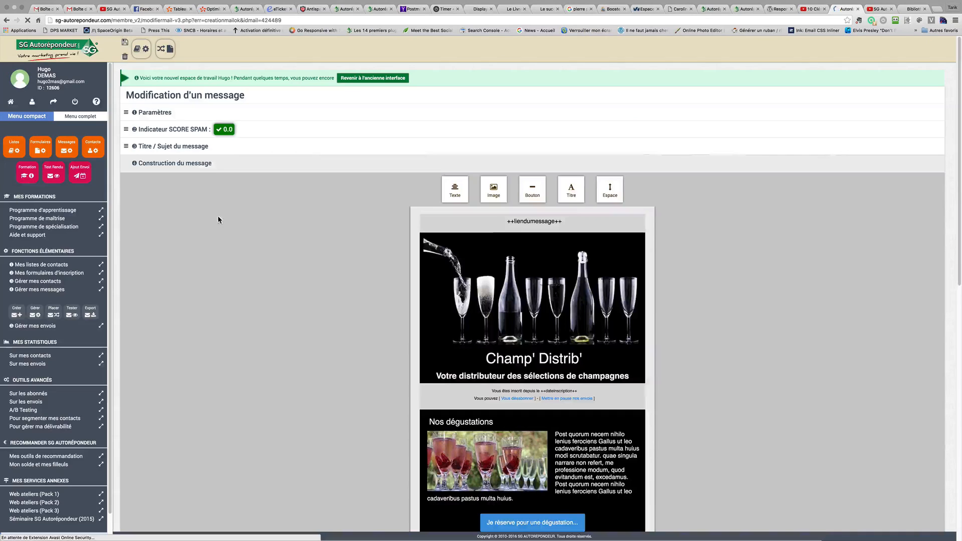
click(57, 173)
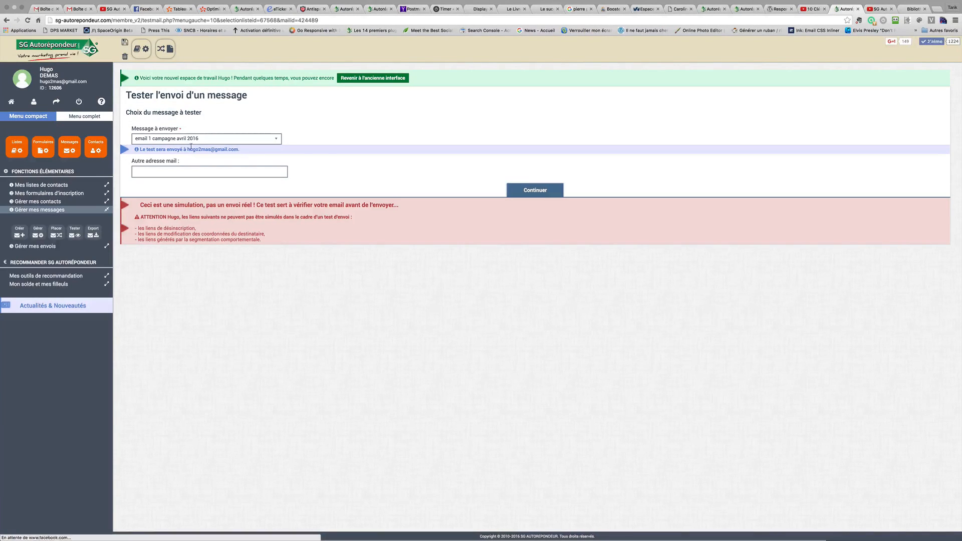
click(528, 195)
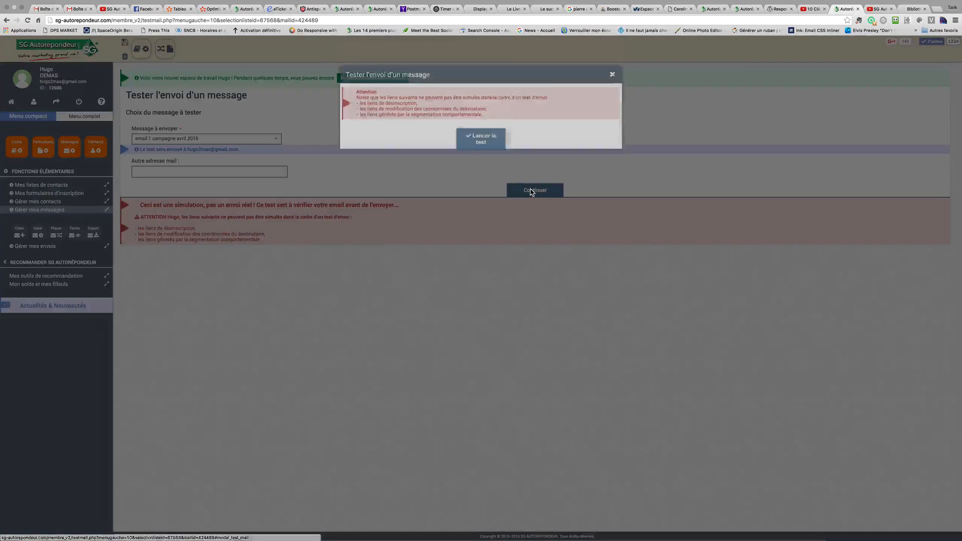
click(485, 163)
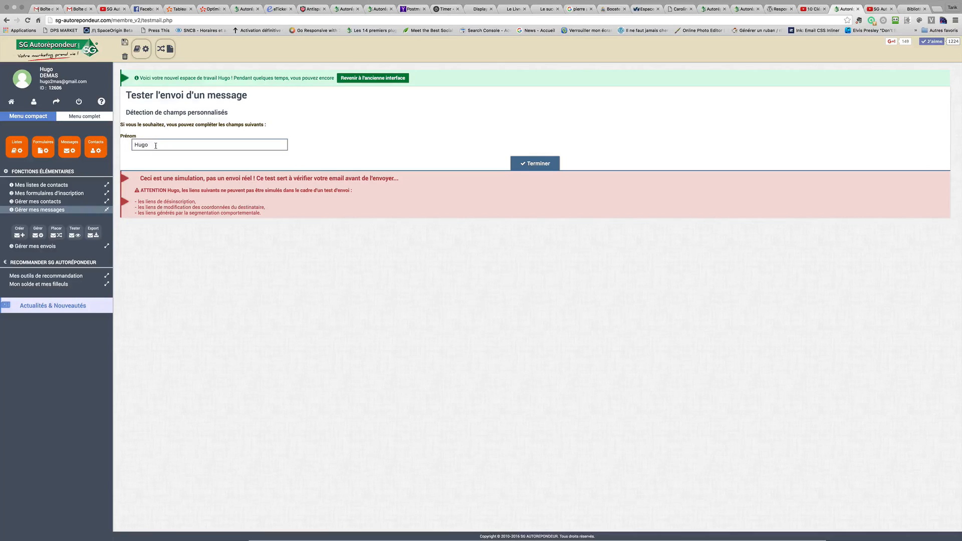
Step: Replace the Prénom value with the test recipient's first name and complete the test send
double_click(156, 145)
text(Tarik)
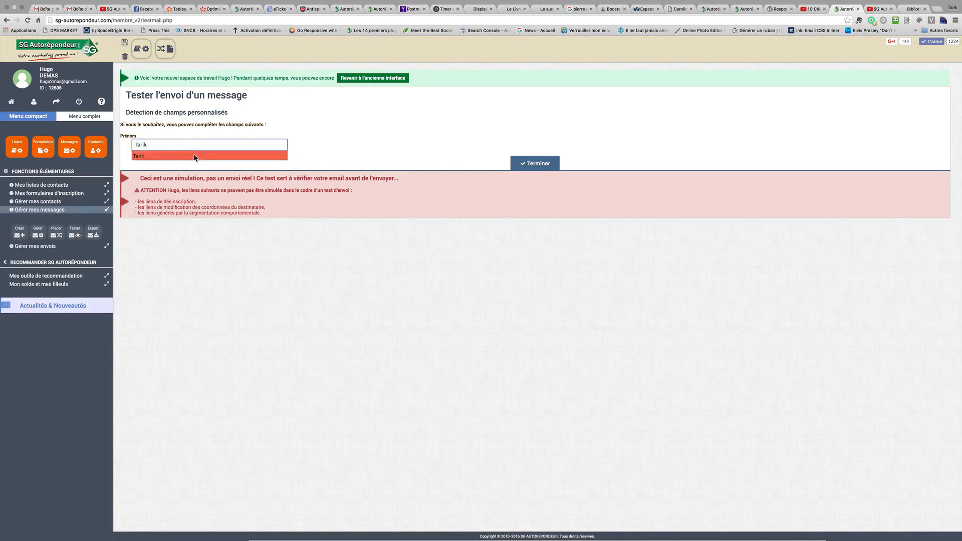
click(344, 138)
click(540, 164)
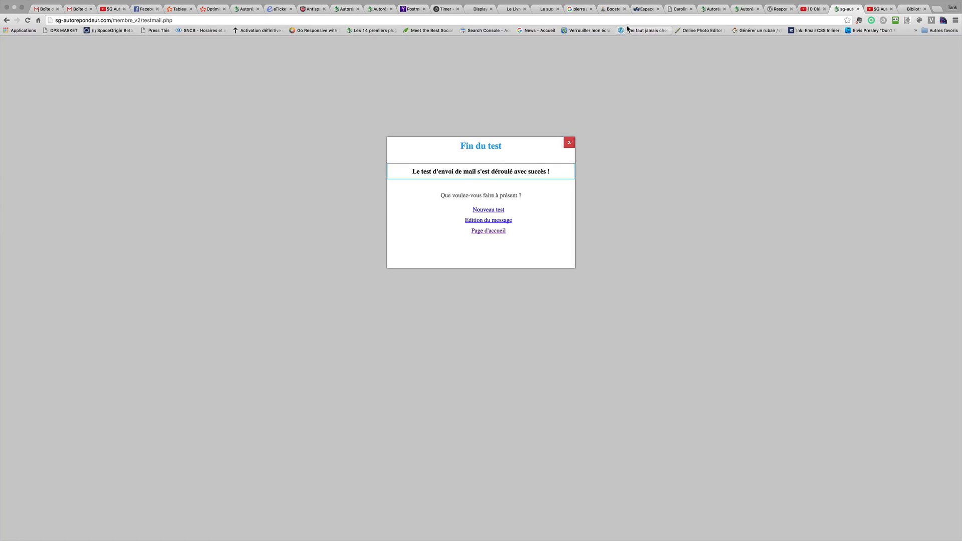
mouse_move(621, 2)
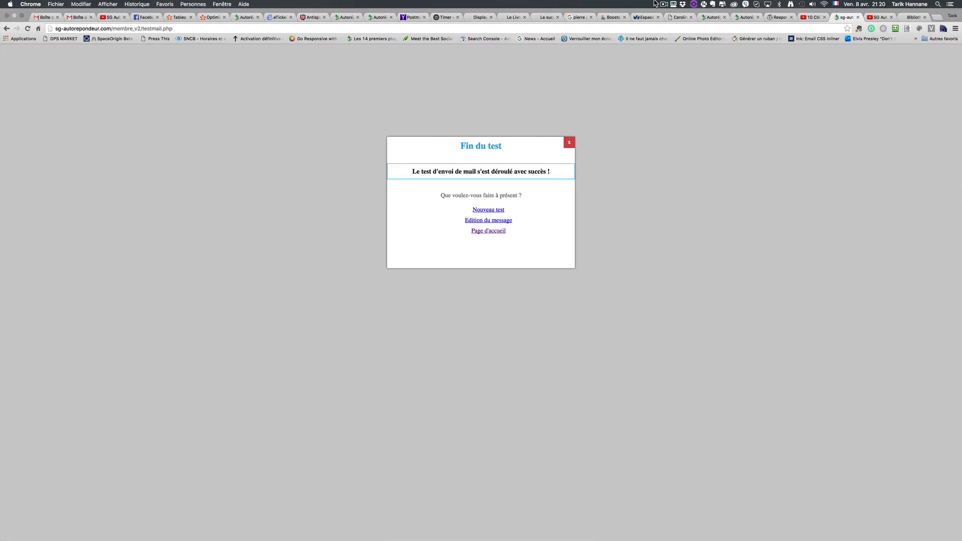
click(664, 4)
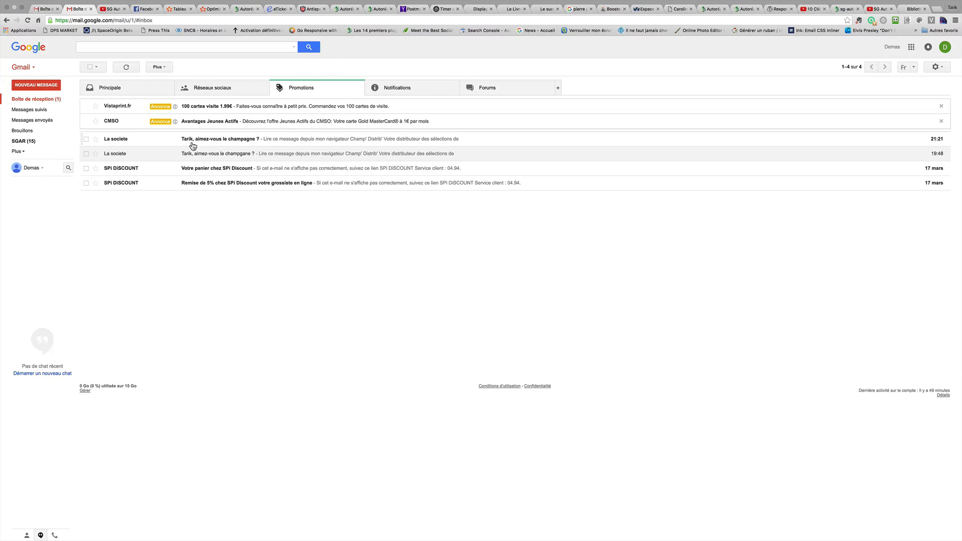
Step: Dismiss the two advertisements above the messages in the Promotions category of the Gmail inbox
click(86, 139)
click(86, 140)
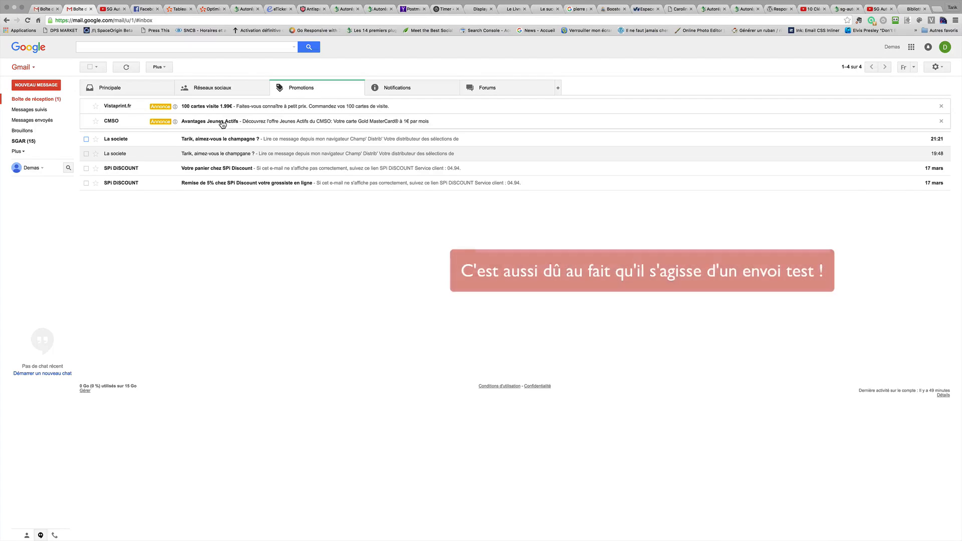
click(941, 107)
click(941, 107)
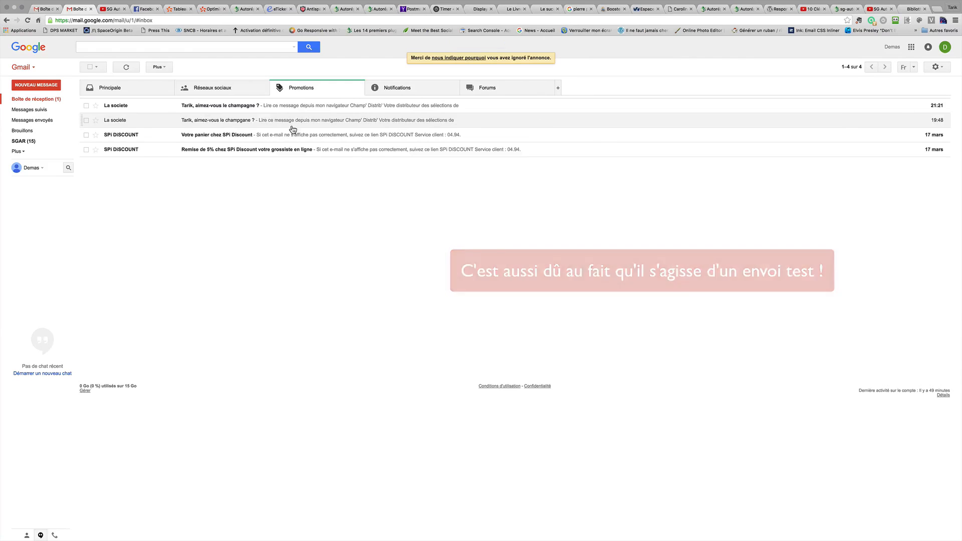
Step: Open the newest "La societe" test email, follow its "CLIQUEZ ICI" text link to YouTube, and pause the video
click(227, 107)
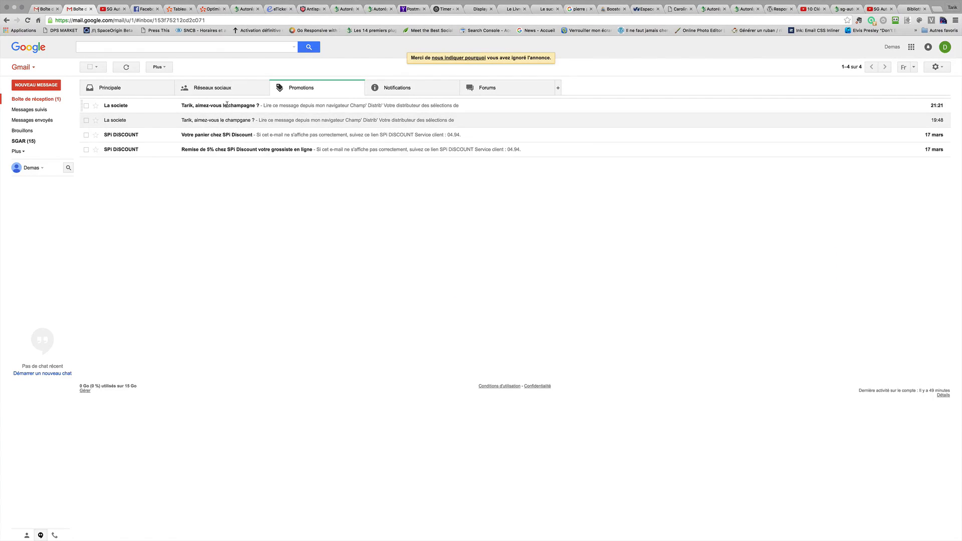
scroll(324, 236, down, 5)
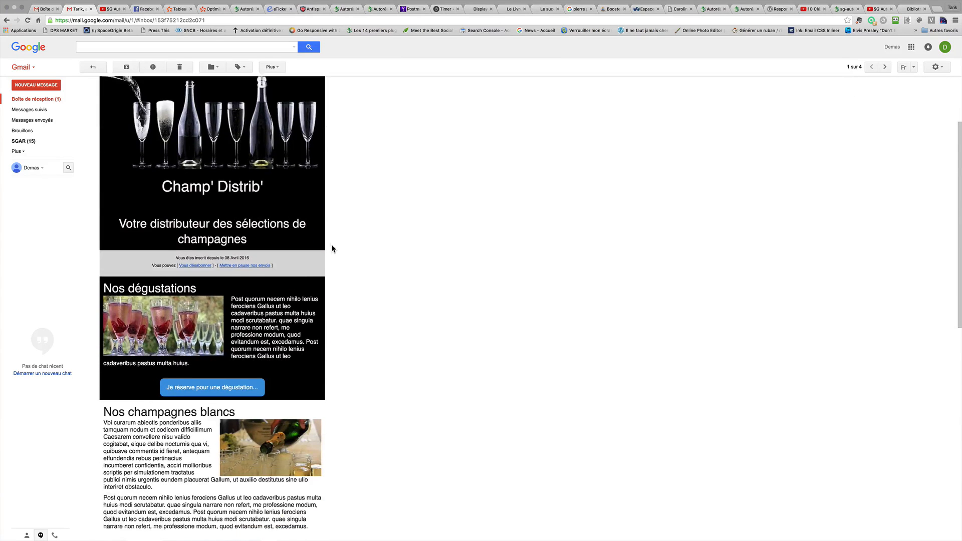
scroll(335, 258, down, 2)
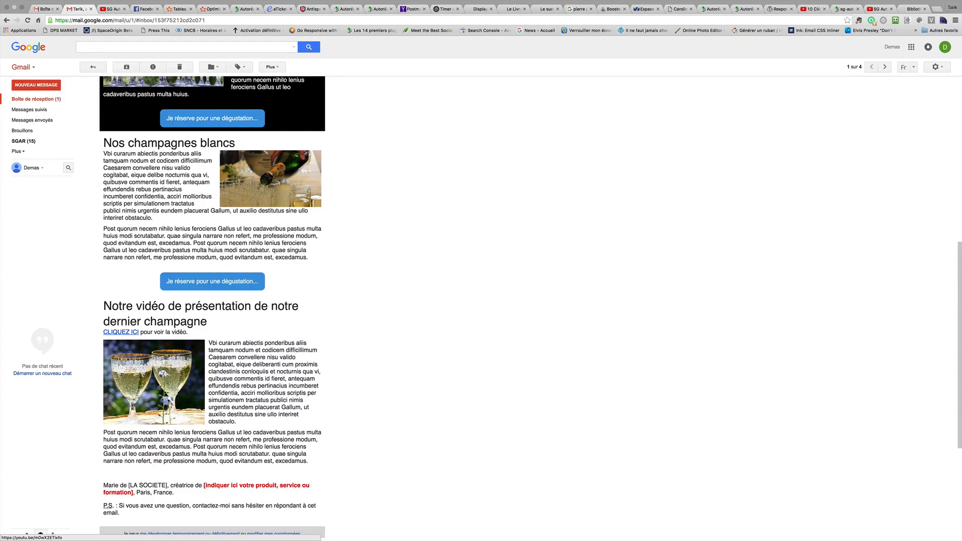
click(128, 333)
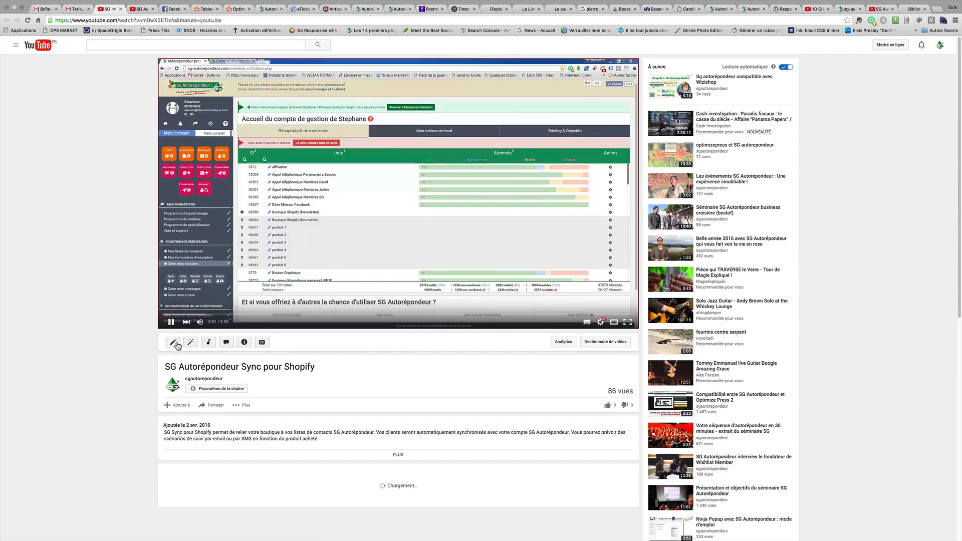
click(173, 326)
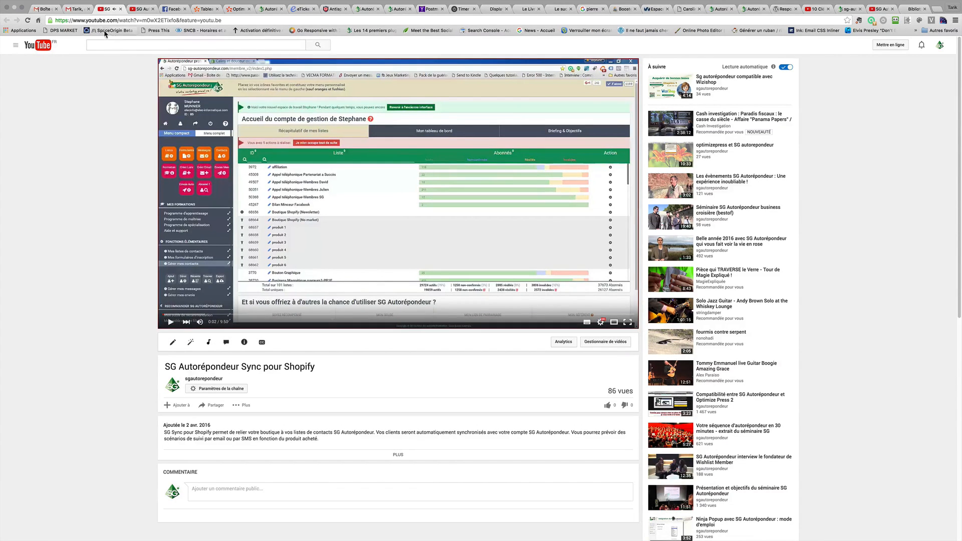
Step: Close the YouTube page opened by the text link and return to the test email
click(79, 9)
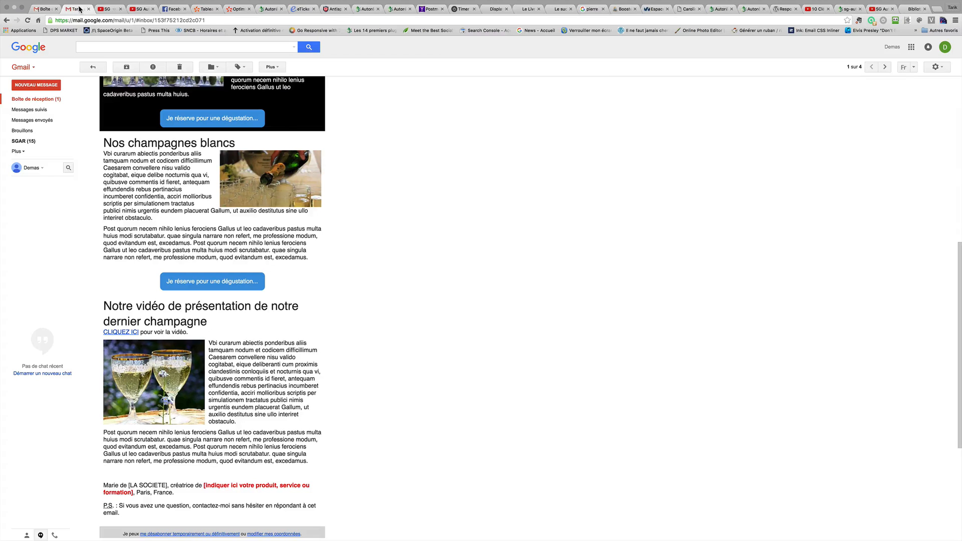
click(108, 10)
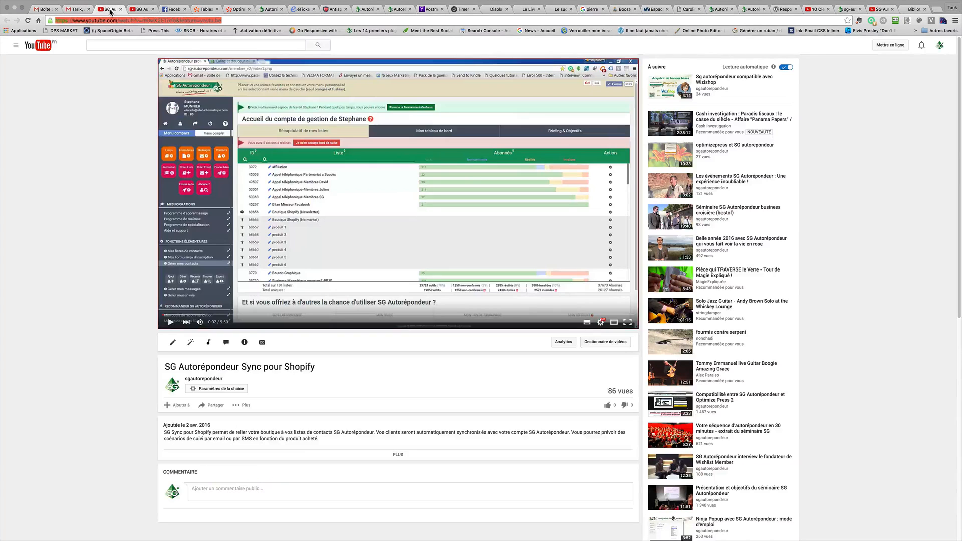
click(120, 10)
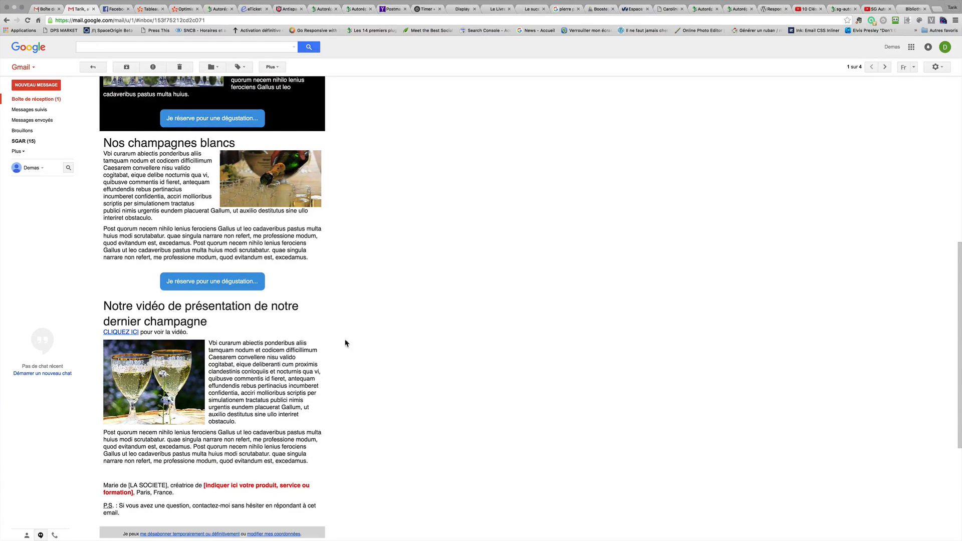
Step: Follow the champagne glasses image's link, check the youtube.com address of the opened page, and return to the test email
scroll(350, 341, down, 2)
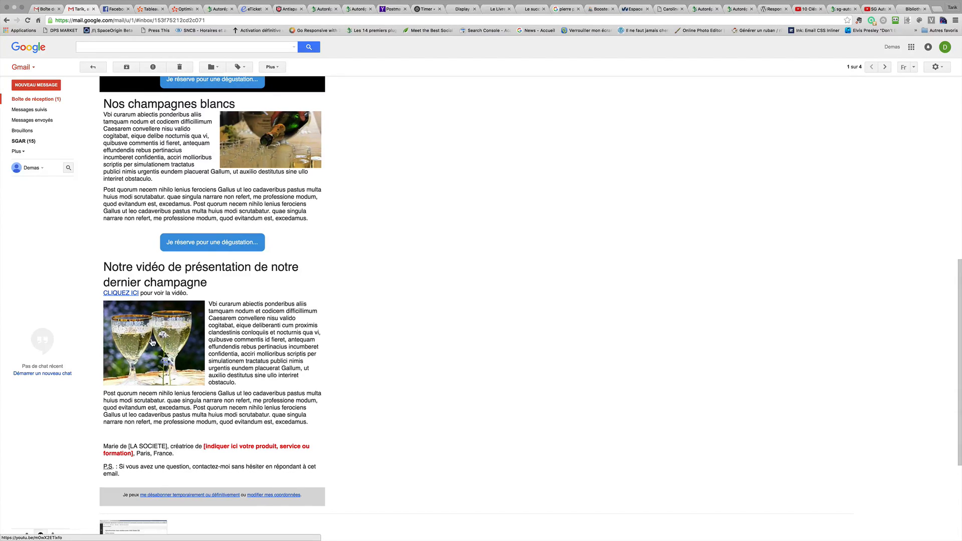
click(152, 342)
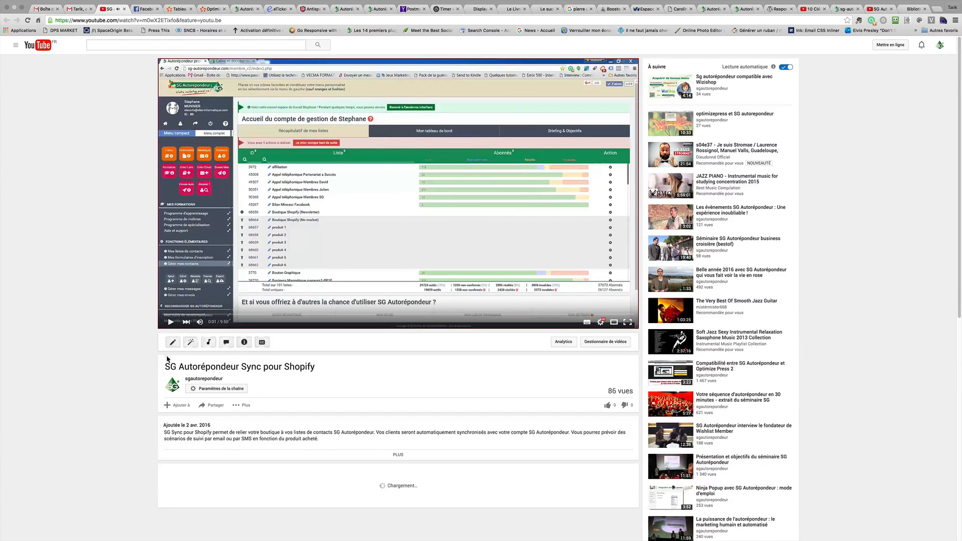
click(95, 20)
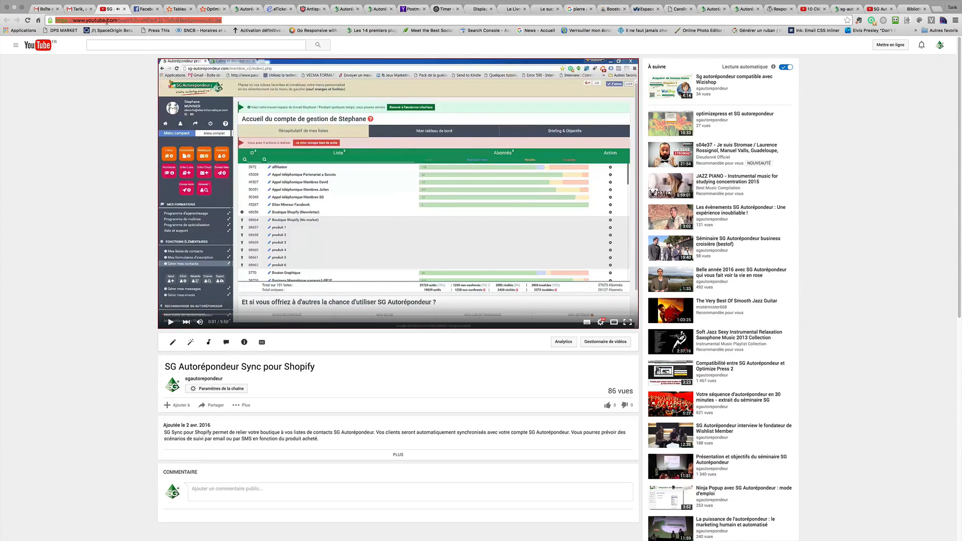
drag(119, 21, 88, 20)
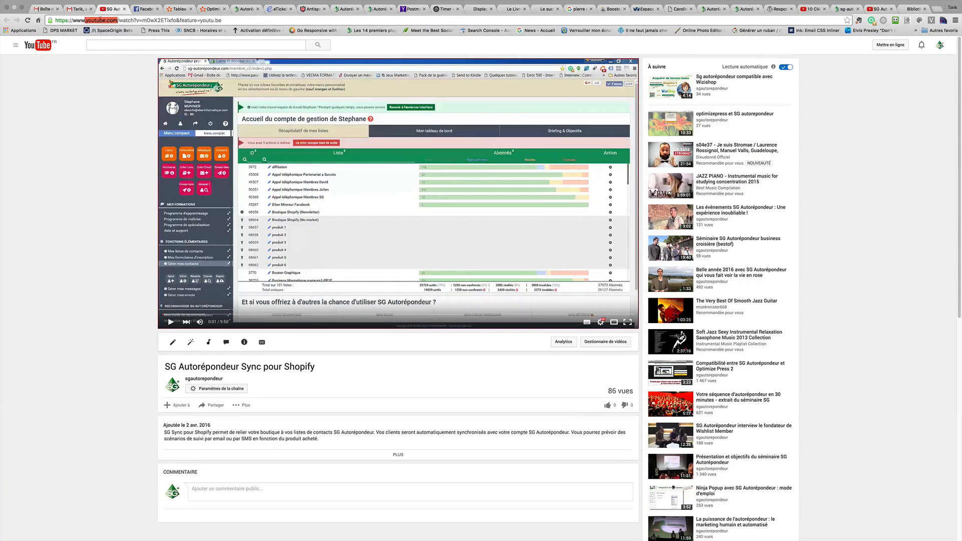
click(80, 9)
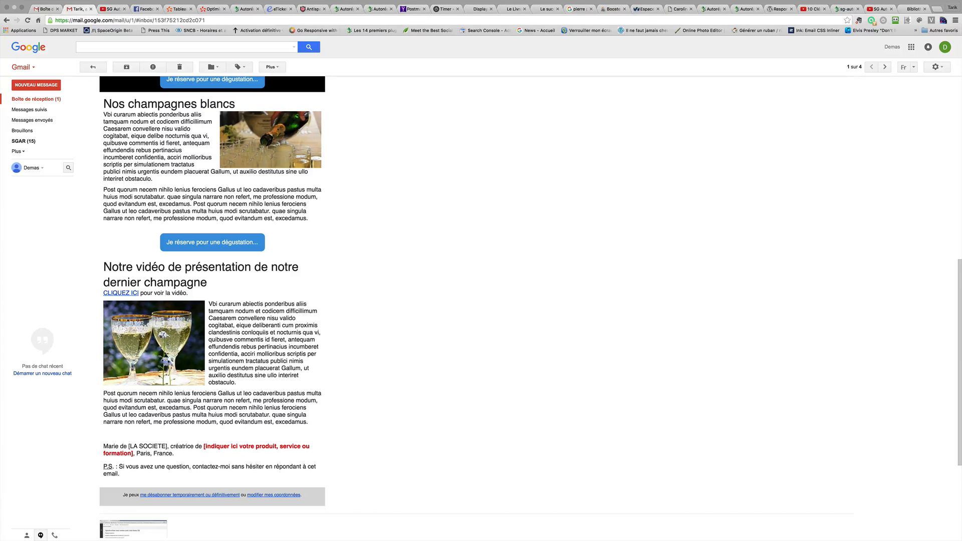
Step: Highlight the paragraph beside the champagne glasses image in the test email
scroll(239, 320, down, 1)
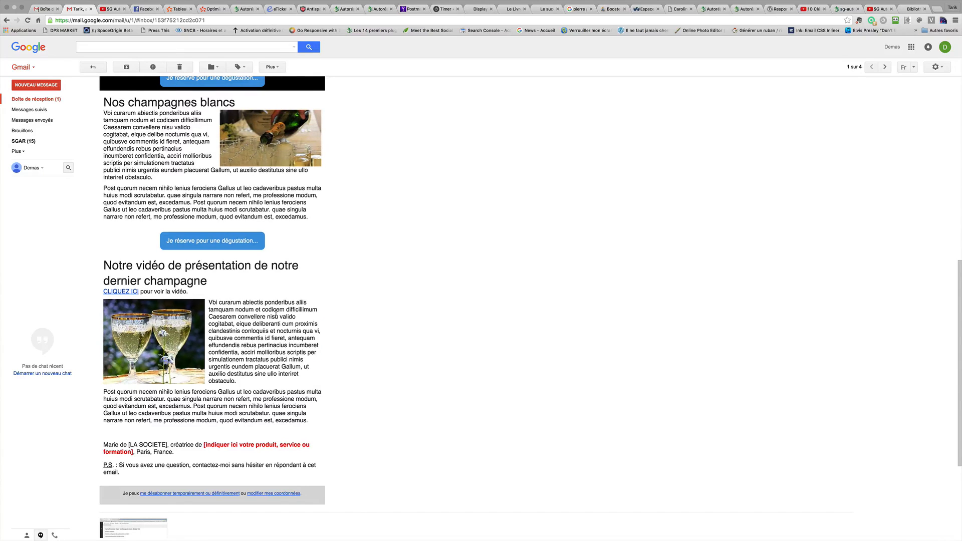
drag(217, 302, 250, 373)
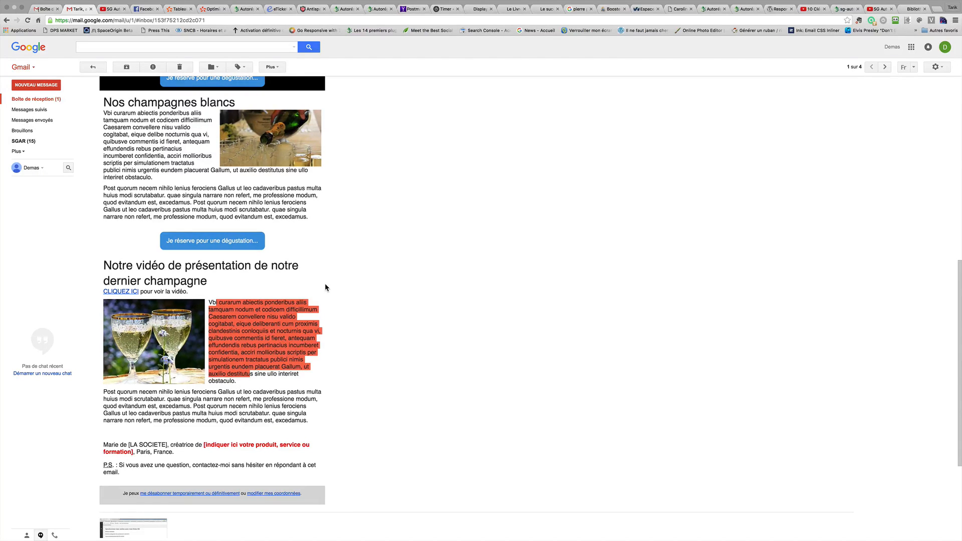